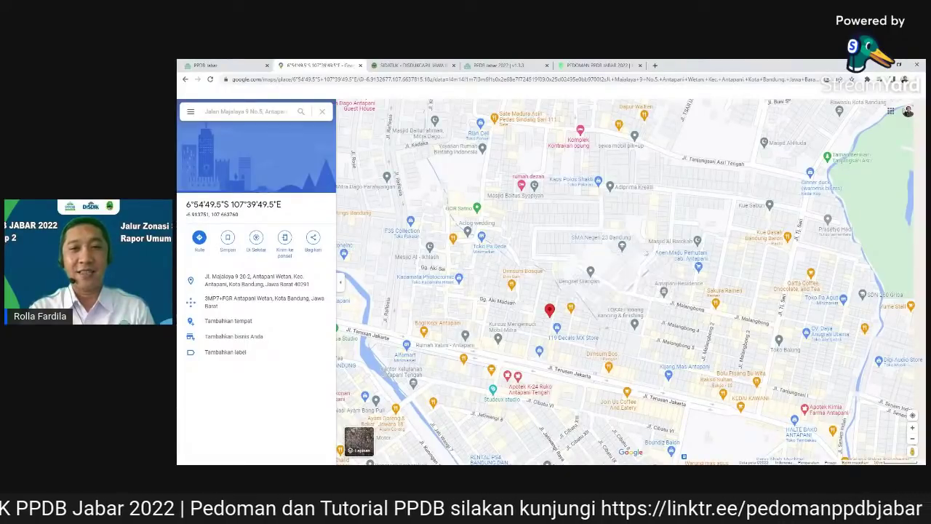
Measure the roughly 156 m distance from the home pin to SMA Negeri 23 Bandung, then return to the PPDB Jabar form
left_click(625, 252)
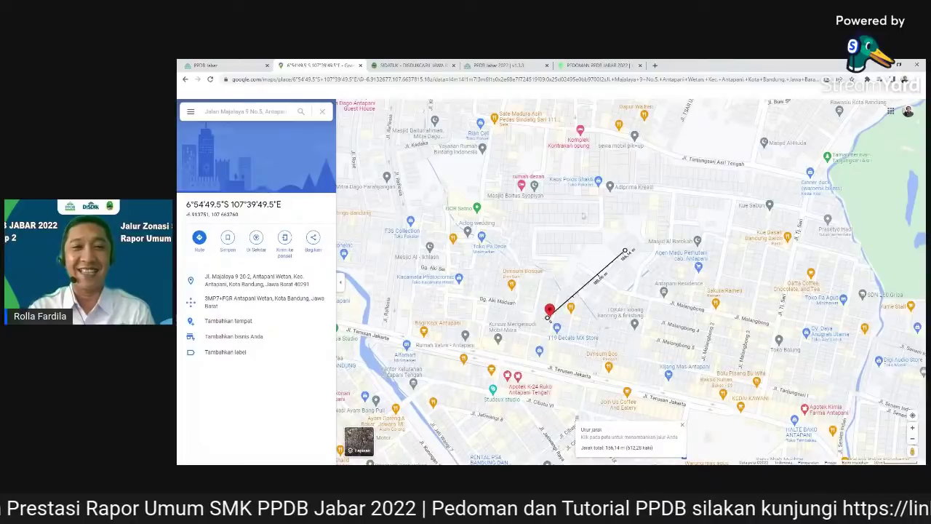
mouse_move(664, 293)
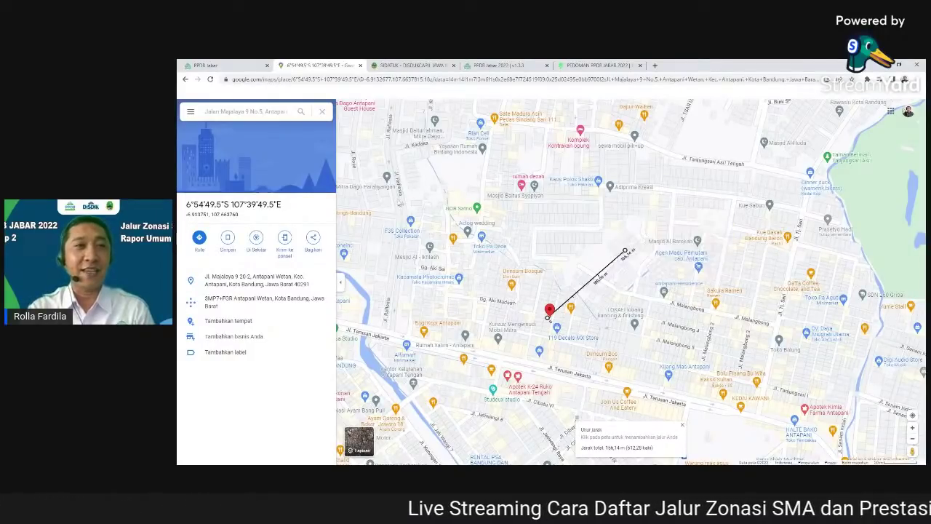
left_click(225, 65)
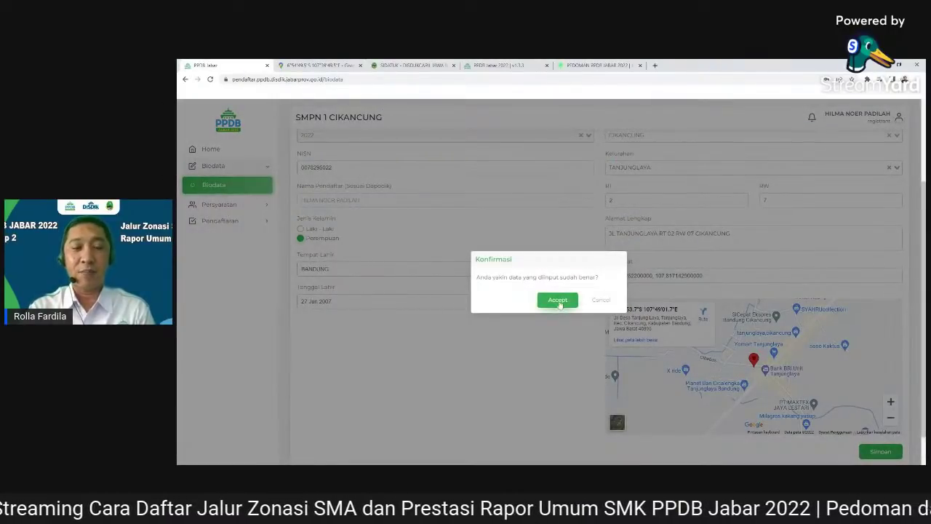
Accept the biodata save and open Persyaratan Umum under Persyaratan
left_click(558, 300)
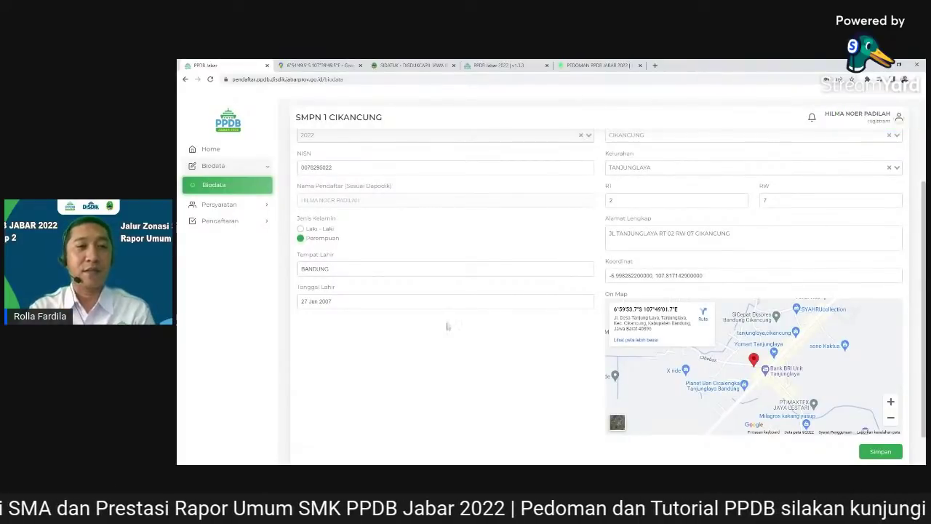
left_click(219, 204)
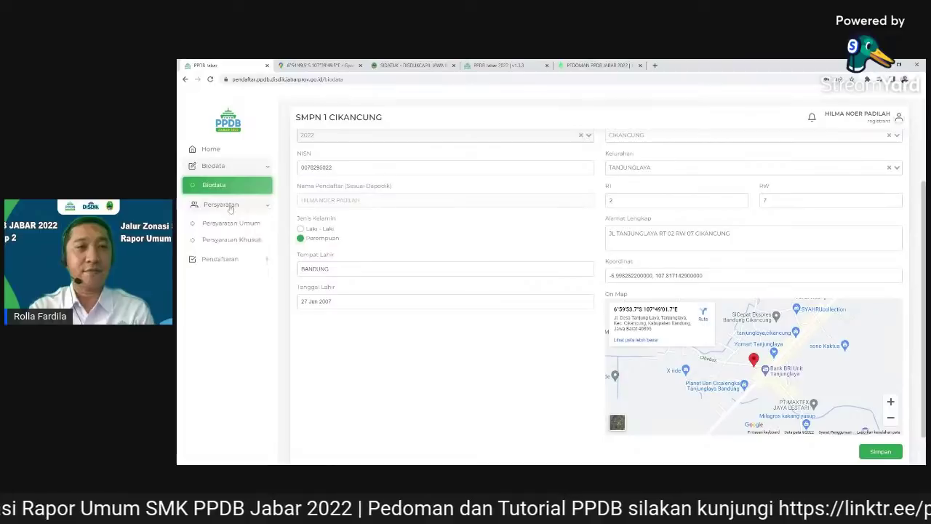
left_click(242, 226)
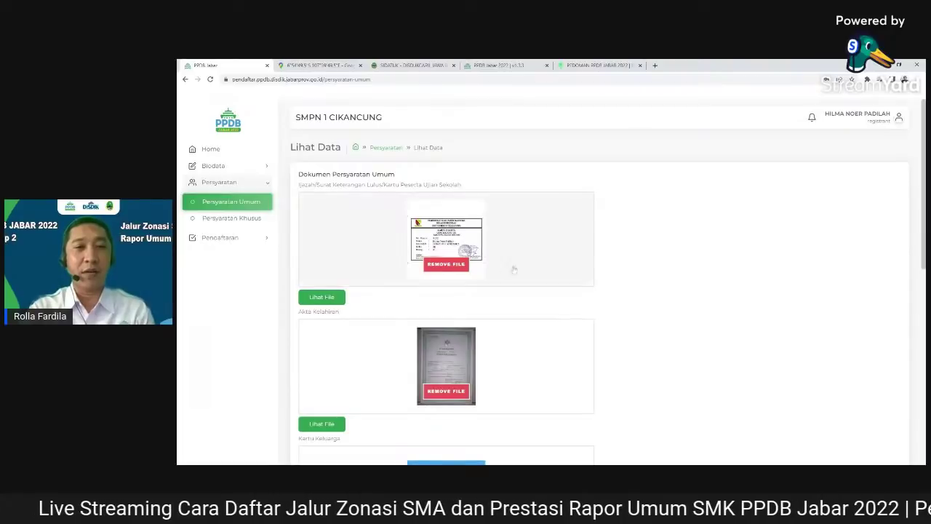
Replace the graduation certificate's uploaded file with a new file
left_click(468, 265)
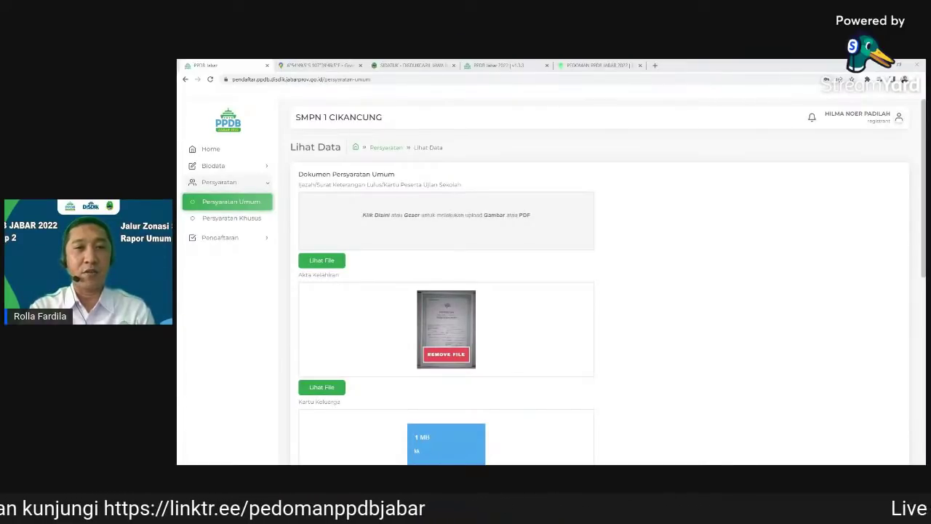
key("Return")
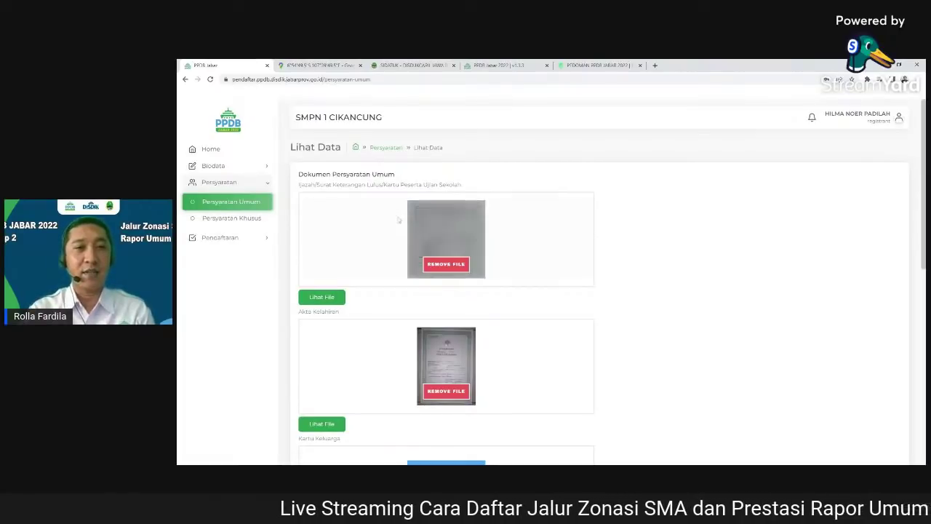
scroll(429, 277, "down", 2)
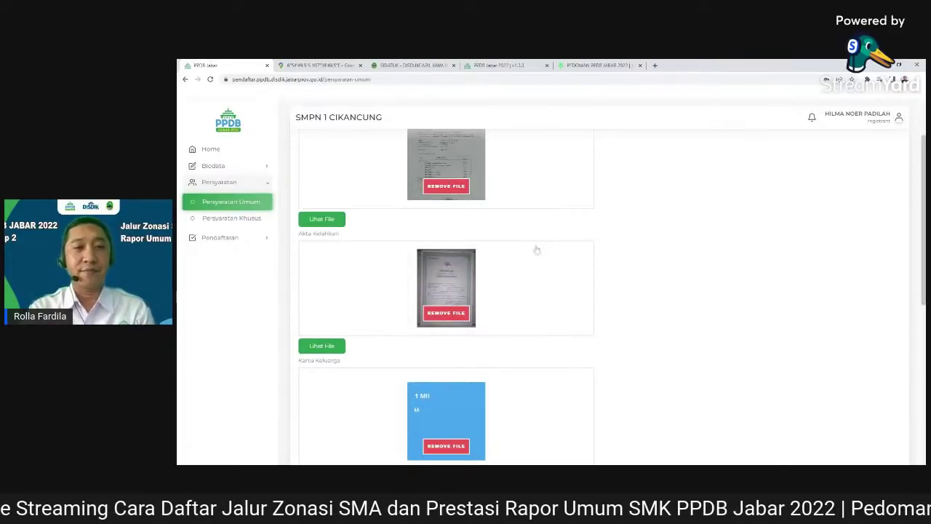
scroll(536, 250, "down", 4)
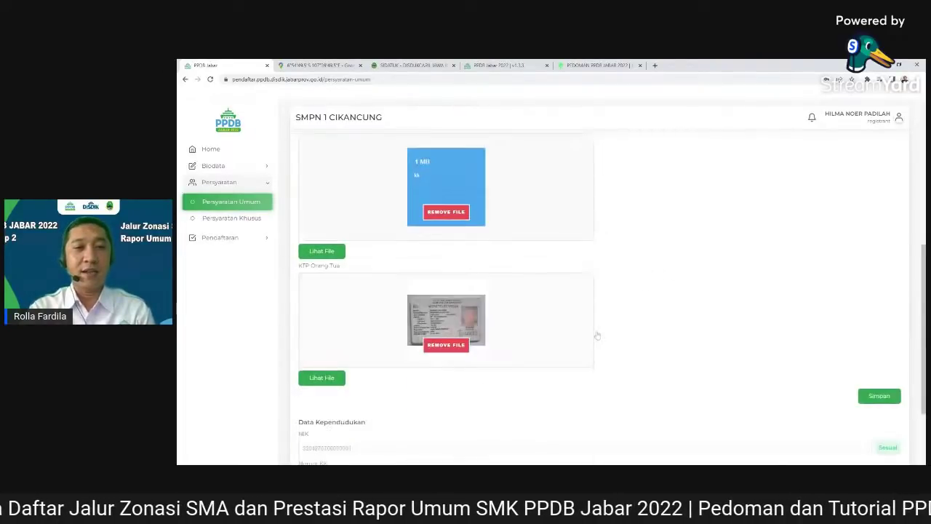
scroll(663, 308, "down", 1)
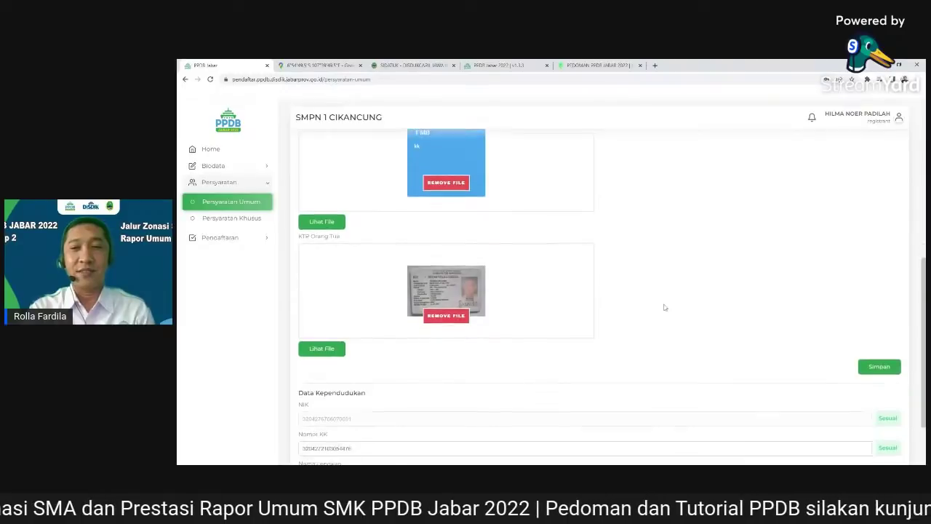
scroll(663, 308, "down", 2)
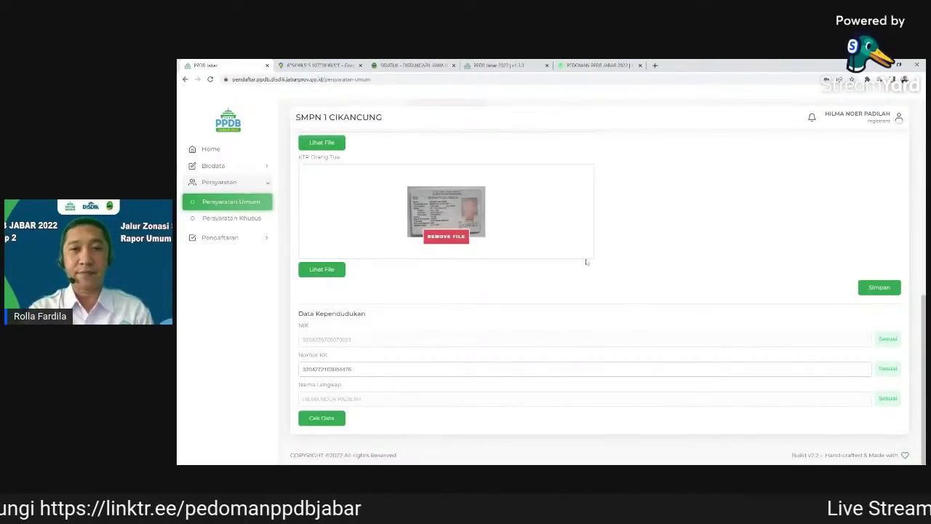
scroll(649, 326, "up", 5)
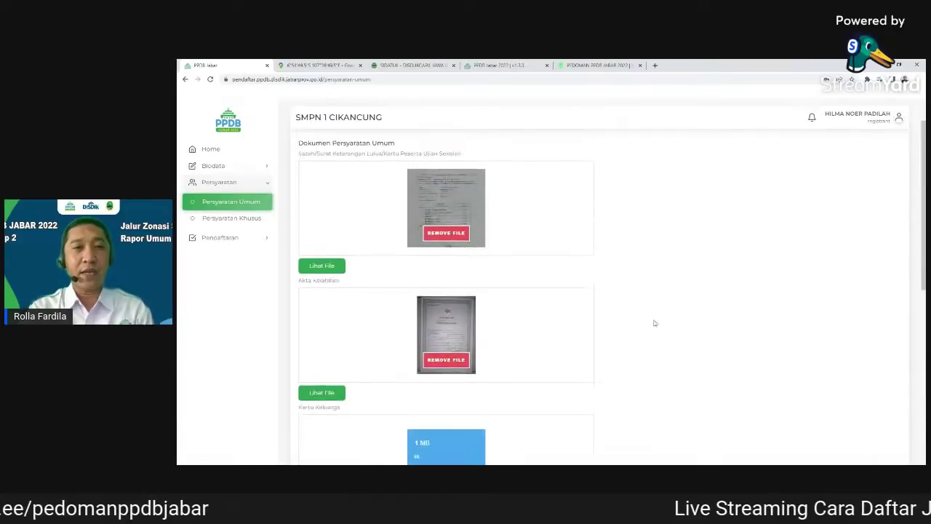
mouse_move(583, 203)
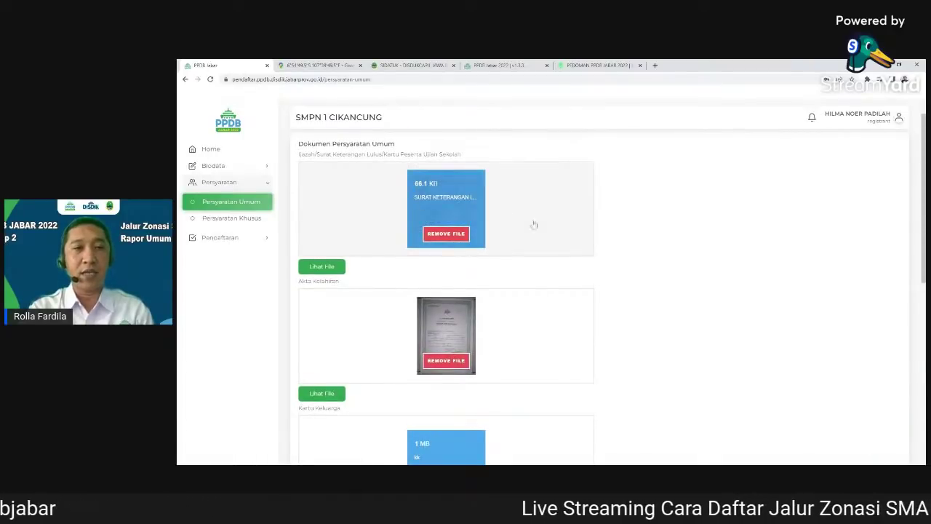
scroll(618, 306, "down", 5)
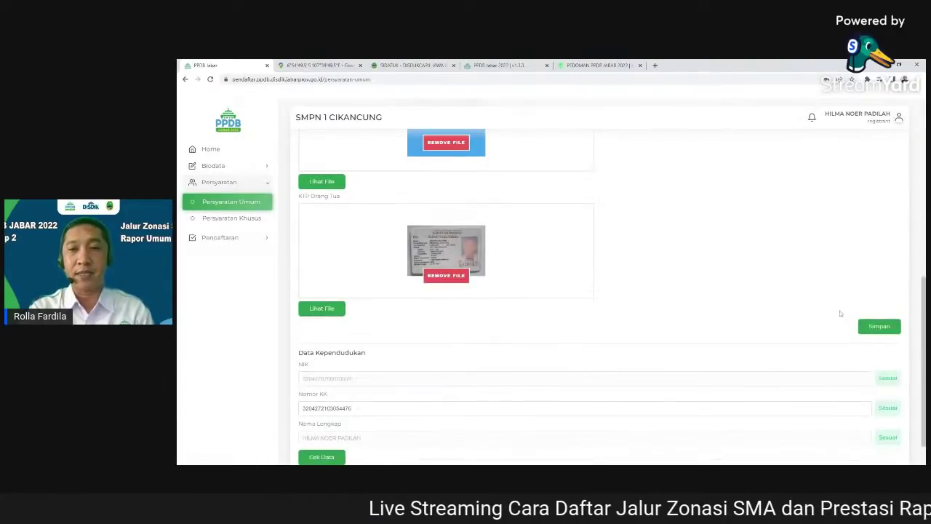
Save the Persyaratan Umum documents and accept the confirmation
left_click(880, 327)
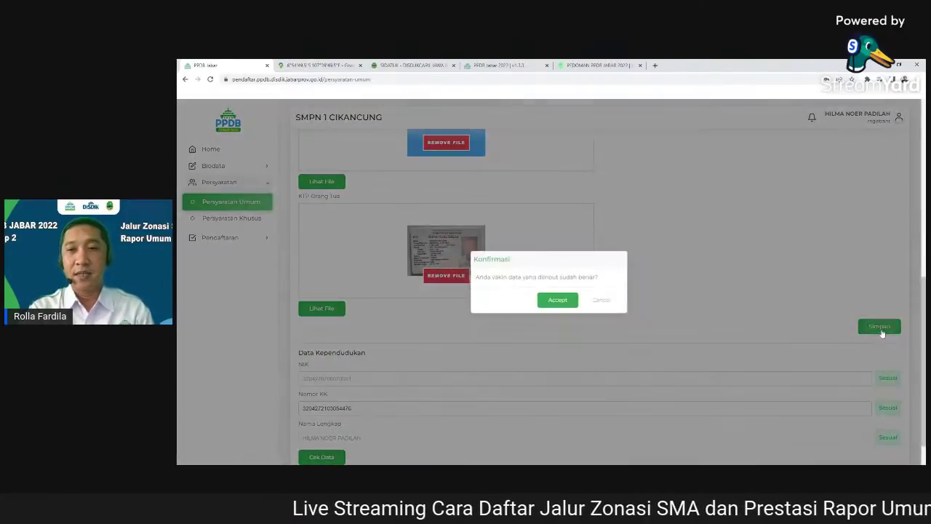
left_click(558, 300)
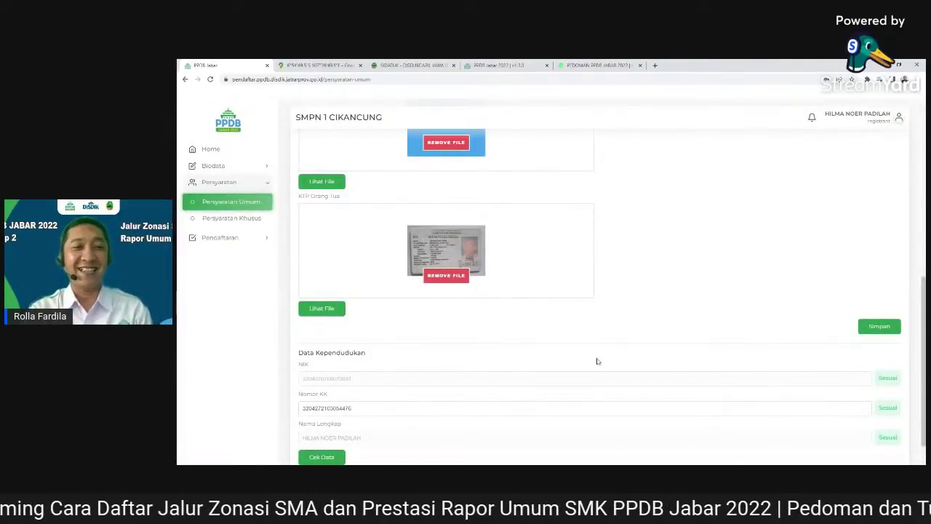
scroll(597, 361, "down", 1)
Verify NIK, KK number and name as Sesuai, then open Persyaratan Khusus
left_click(322, 417)
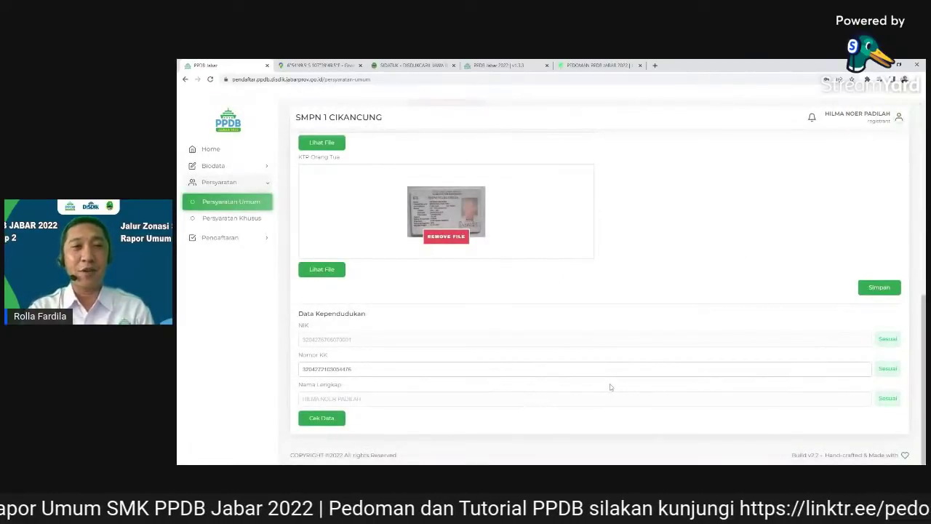
scroll(640, 374, "up", 3)
scroll(642, 375, "up", 3)
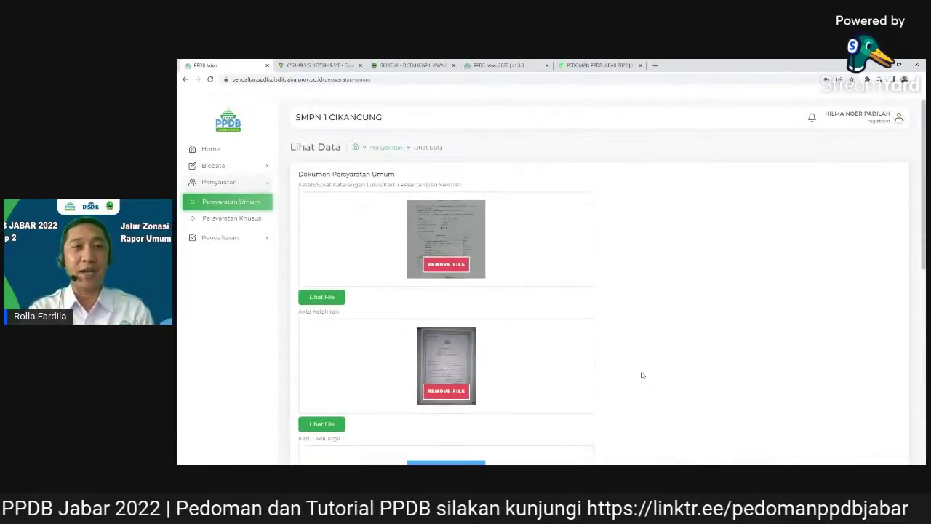
scroll(642, 375, "down", 6)
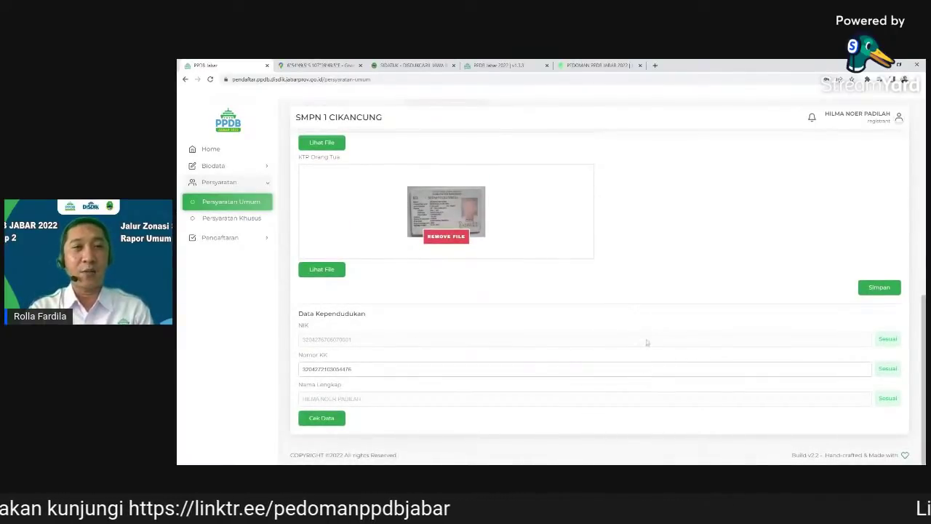
scroll(645, 335, "up", 2)
scroll(647, 347, "up", 2)
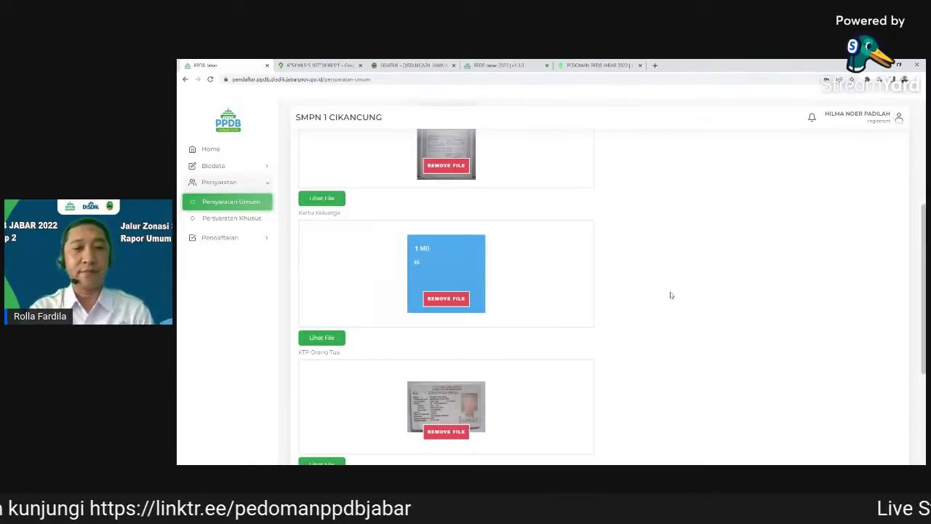
scroll(671, 292, "down", 2)
scroll(536, 419, "down", 1)
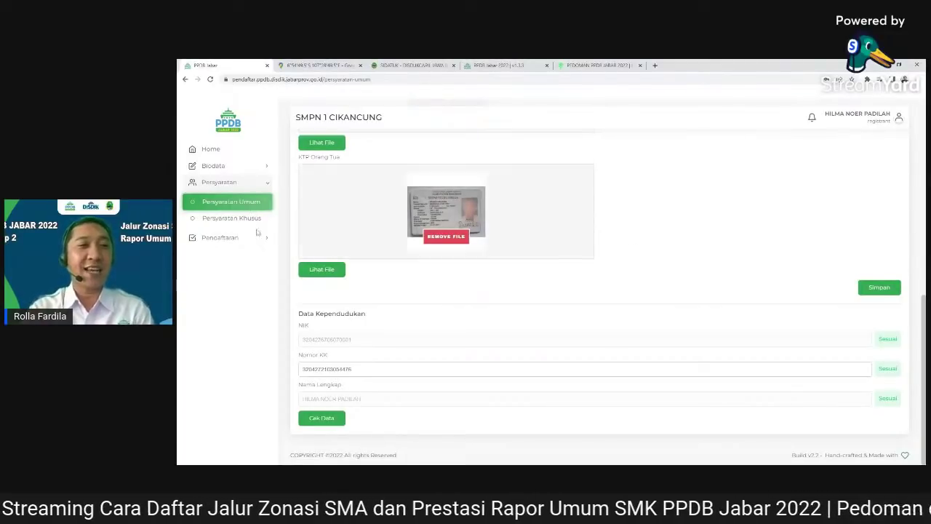
left_click(235, 219)
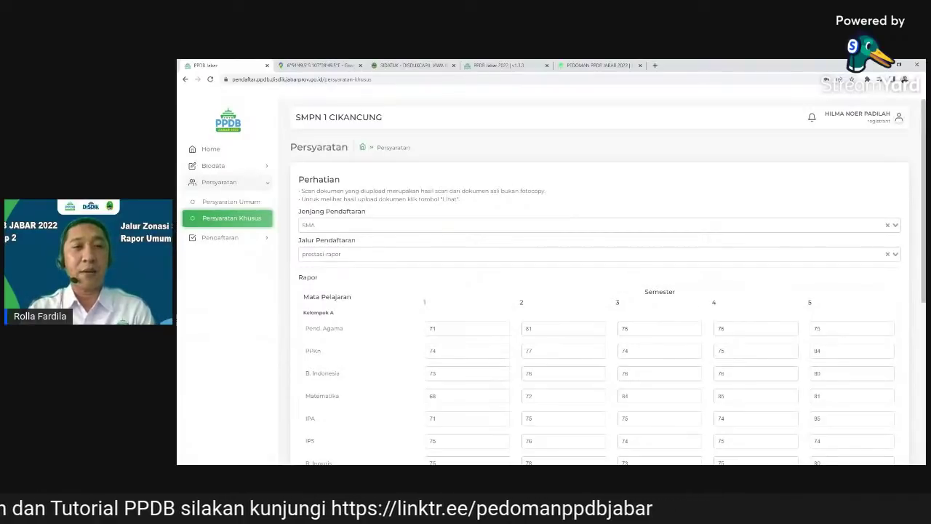
Set the registration level to SMK and the track to PRESTASI RAPOR UMUM
scroll(630, 278, "down", 2)
scroll(552, 293, "up", 2)
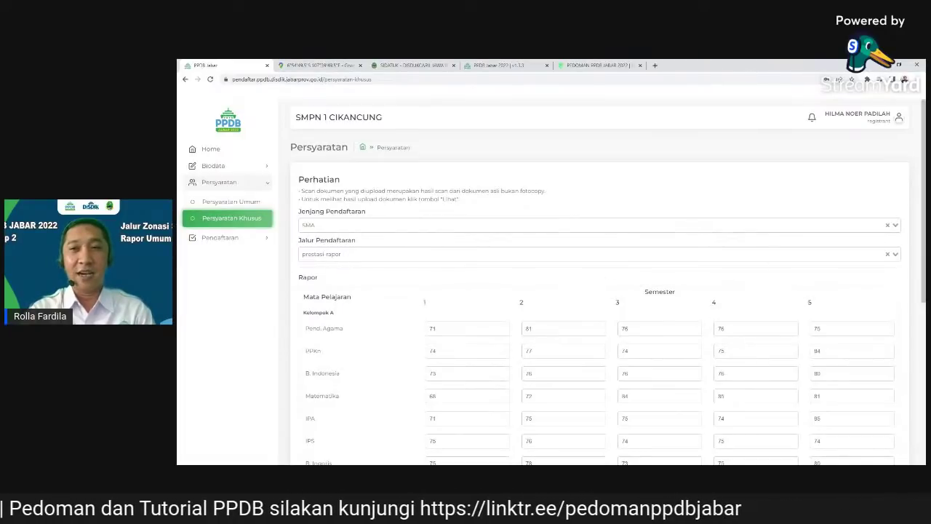
left_click(597, 225)
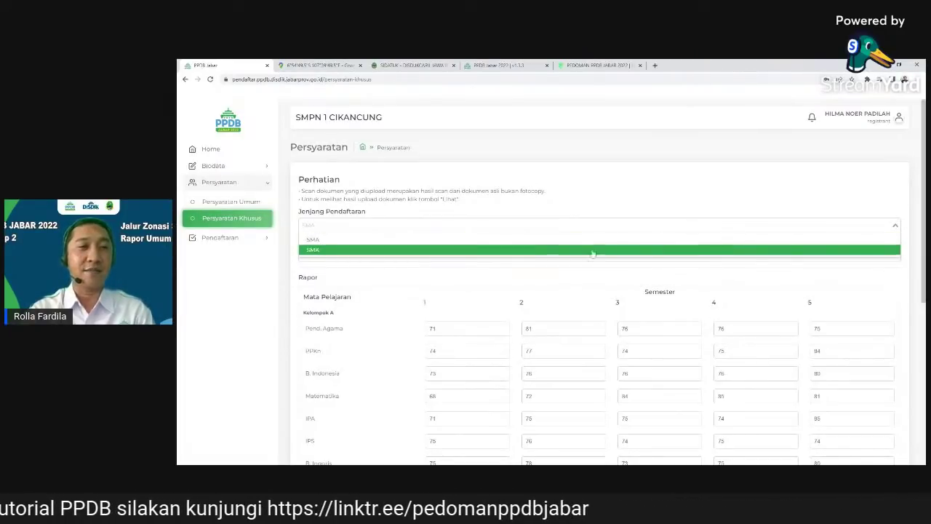
left_click(589, 249)
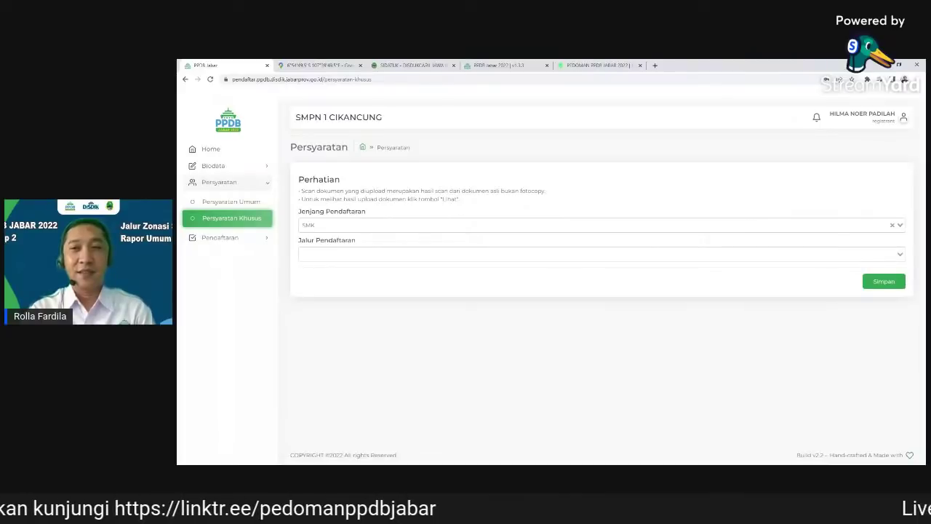
left_click(597, 254)
left_click(666, 269)
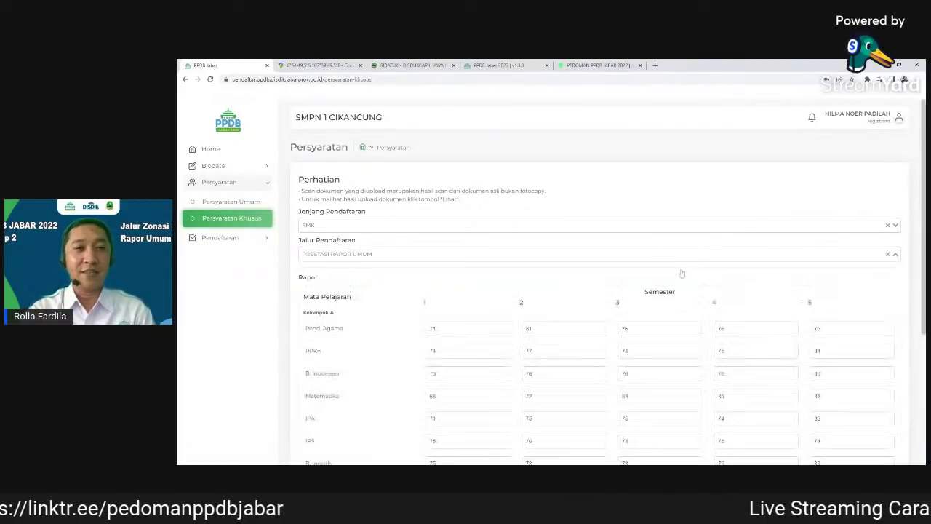
Scroll through the rapor score table and the semester 5 rapor upload slot
scroll(663, 282, "down", 1)
scroll(662, 282, "down", 2)
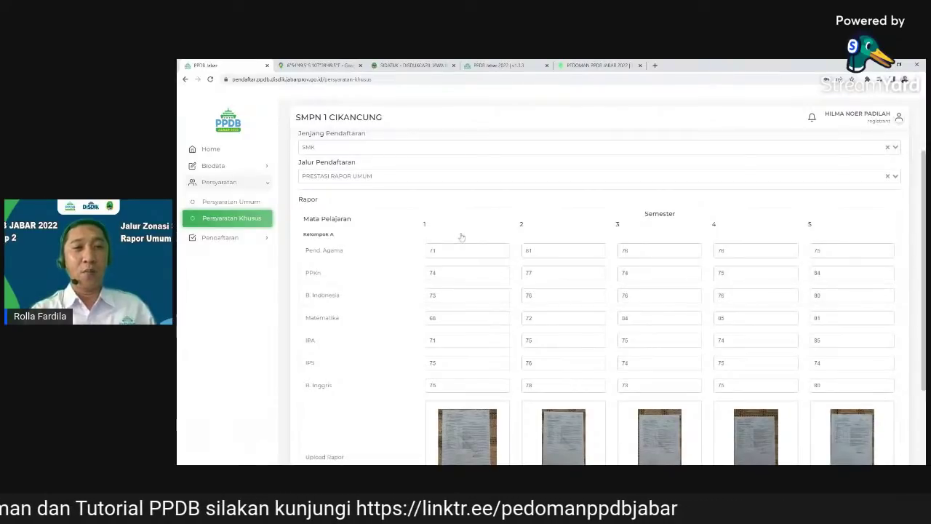
scroll(461, 416, "down", 1)
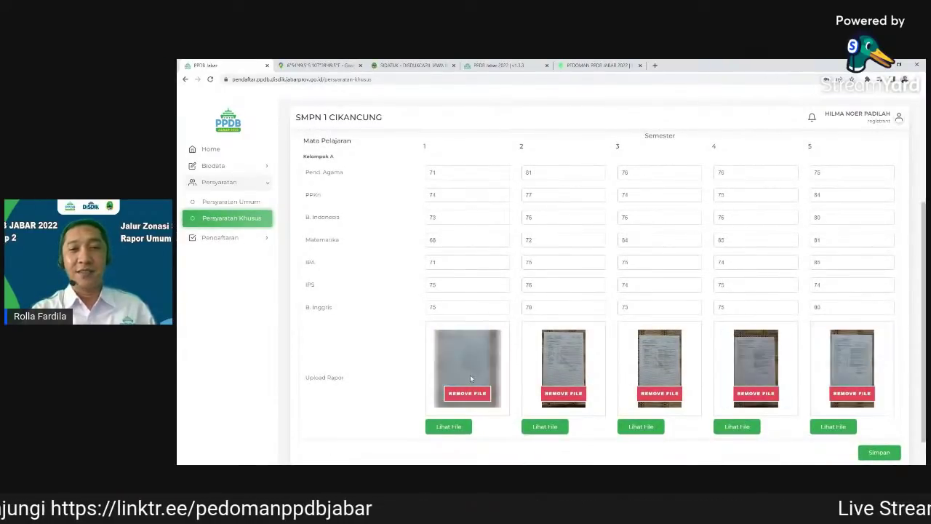
scroll(547, 384, "up", 1)
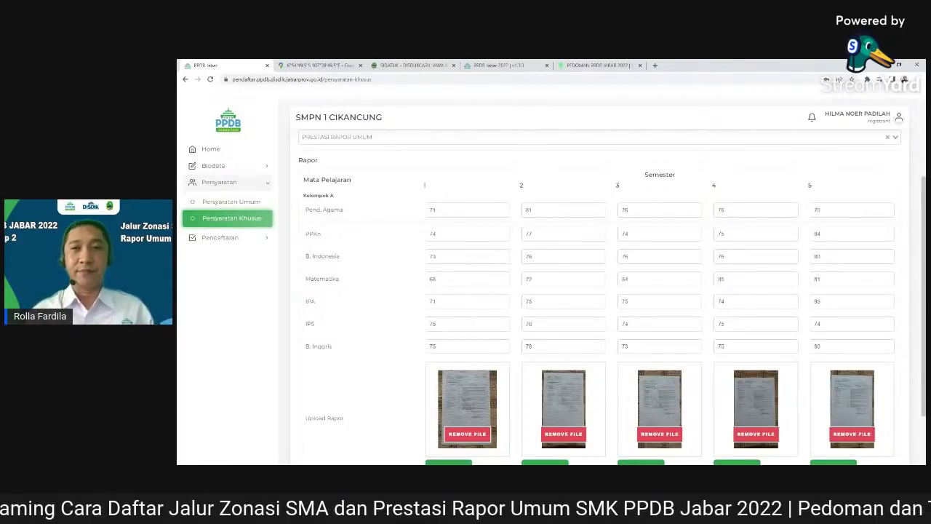
scroll(906, 404, "down", 2)
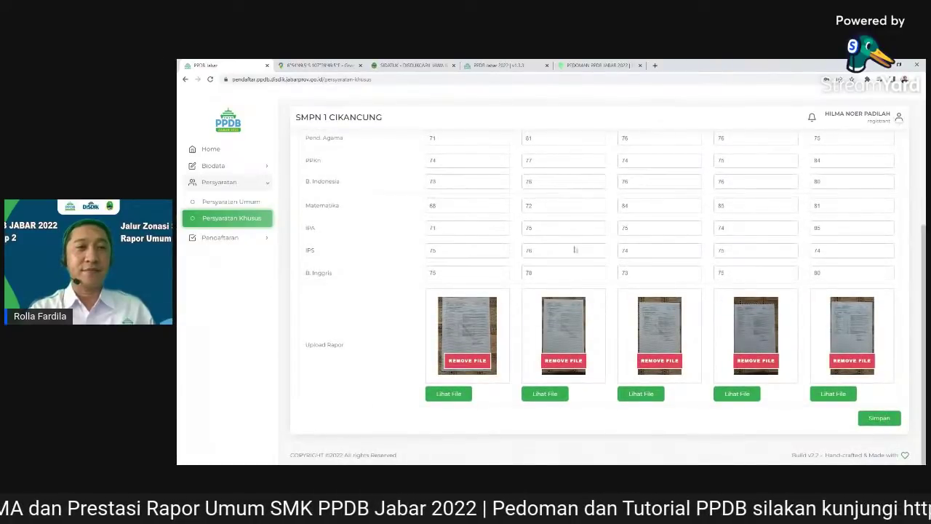
scroll(906, 404, "up", 1)
scroll(575, 249, "up", 6)
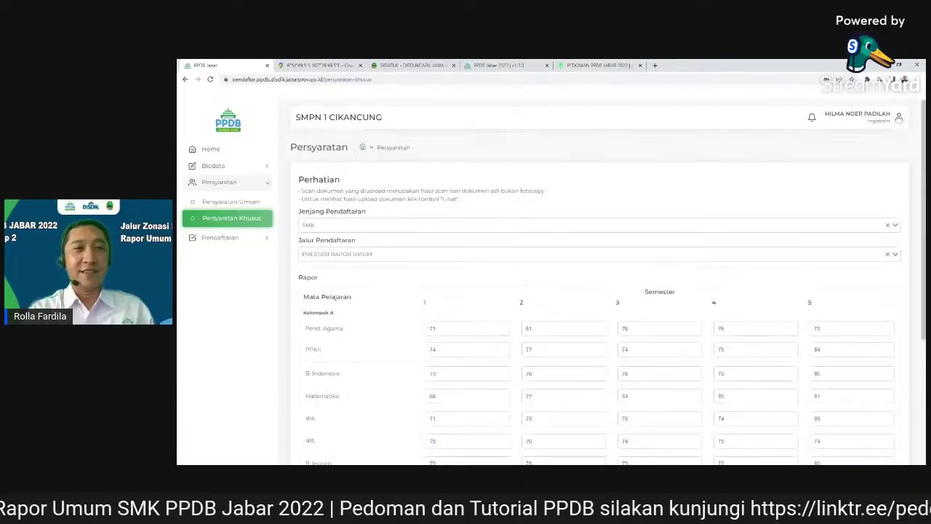
scroll(574, 249, "down", 6)
scroll(880, 437, "down", 1)
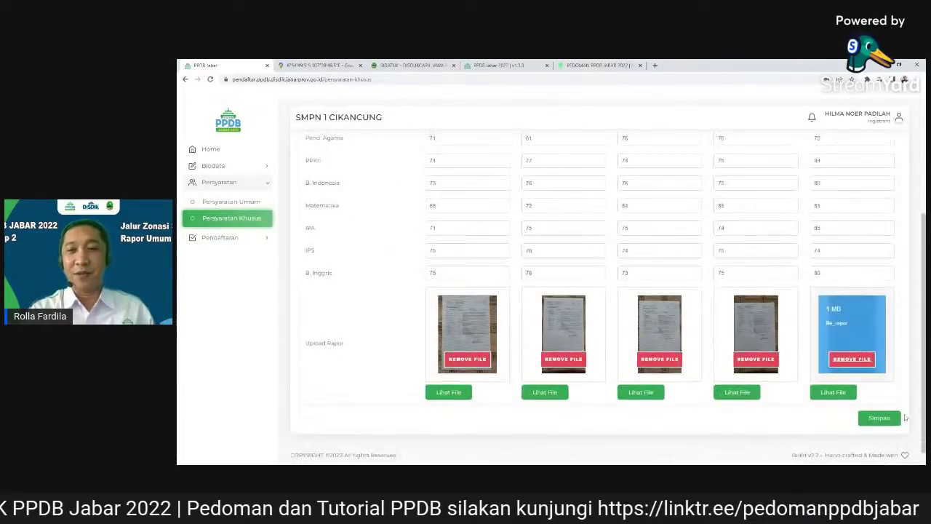
Save and confirm the special requirements, then open the Pendaftaran wizard from the sidebar
left_click(880, 419)
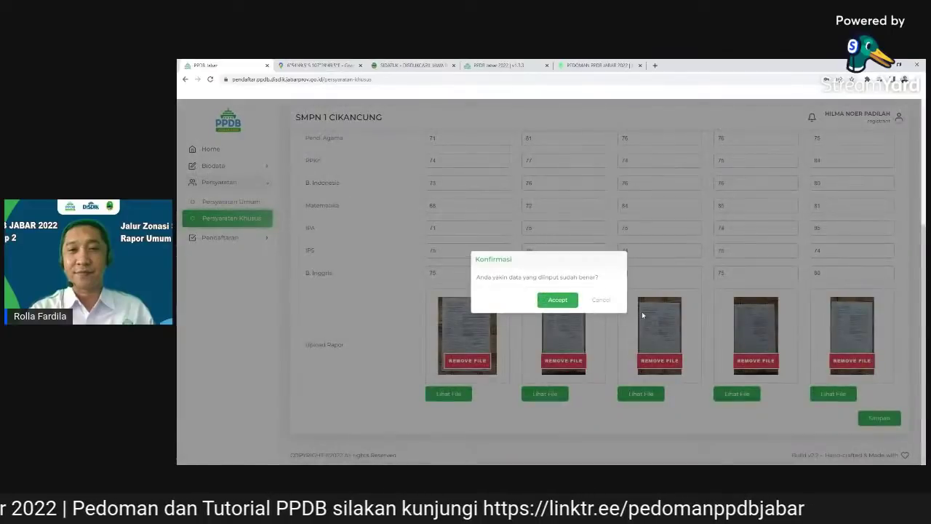
left_click(572, 299)
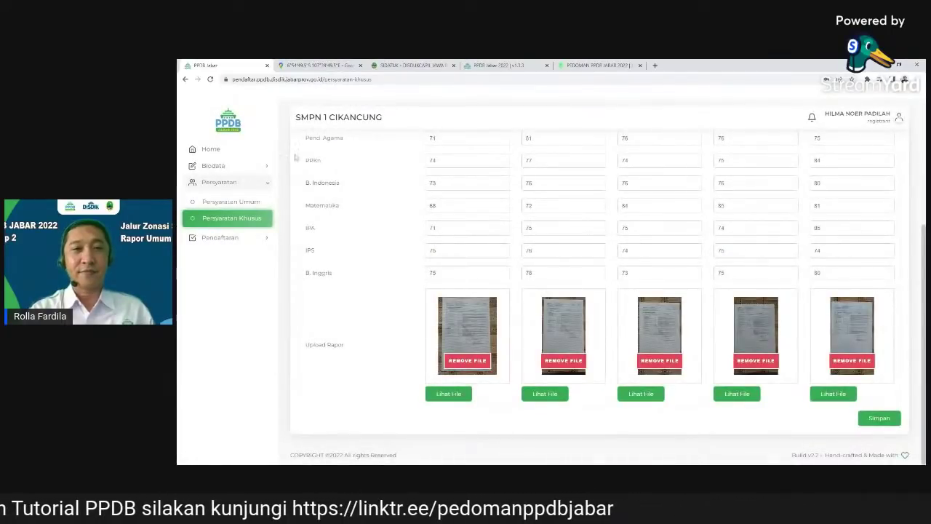
left_click(223, 239)
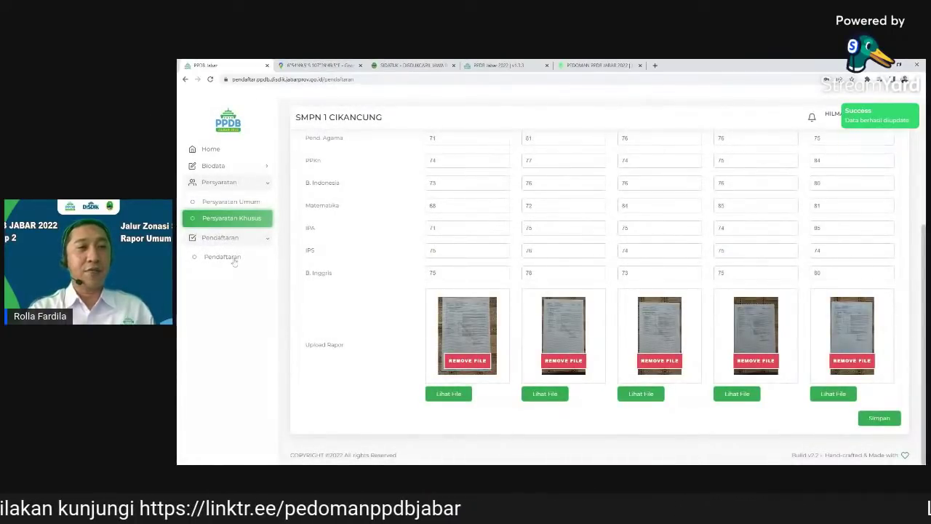
left_click(223, 255)
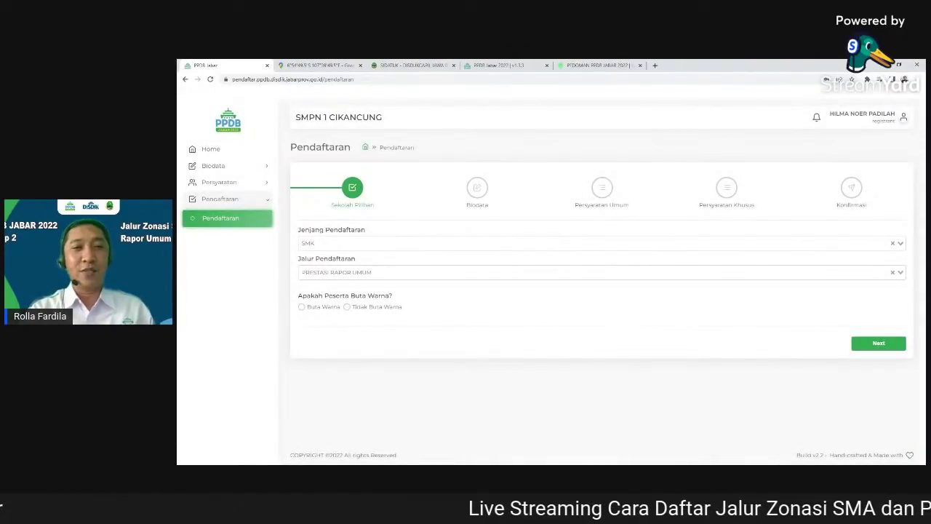
Mark the student as Tidak Buta Warna and upload the not-colour-blind statement letter
left_click(347, 307)
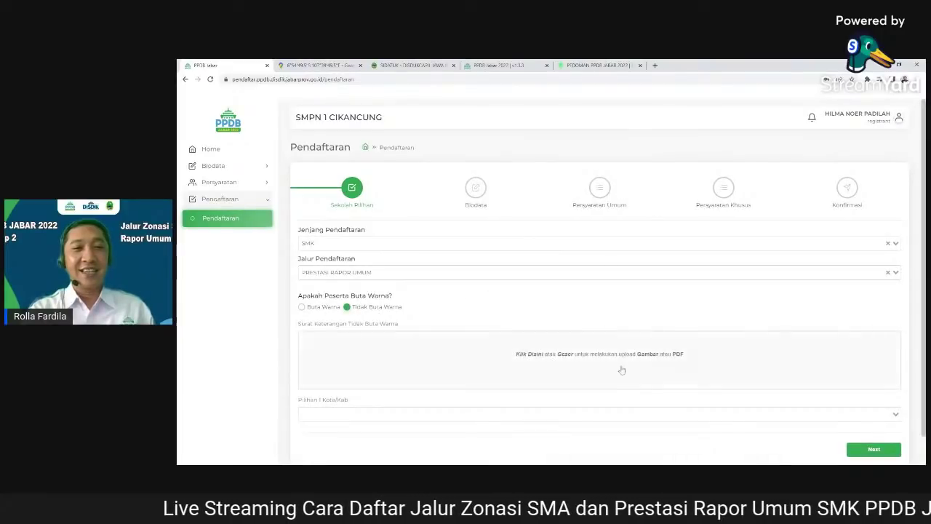
scroll(668, 364, "down", 1)
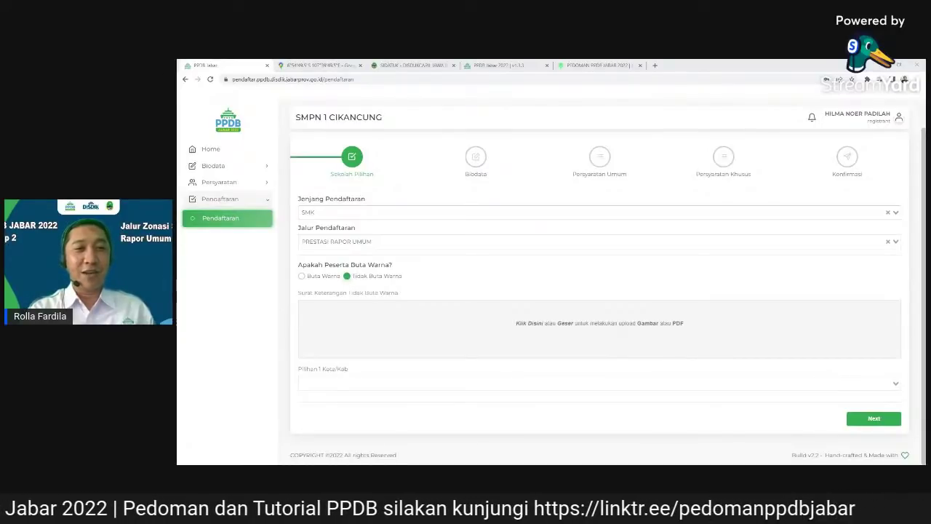
double_click(649, 304)
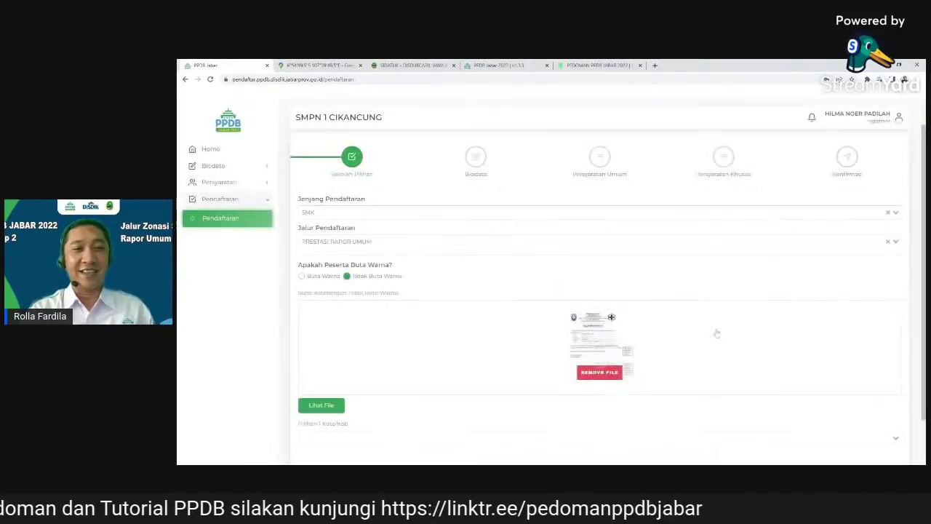
scroll(717, 336, "down", 1)
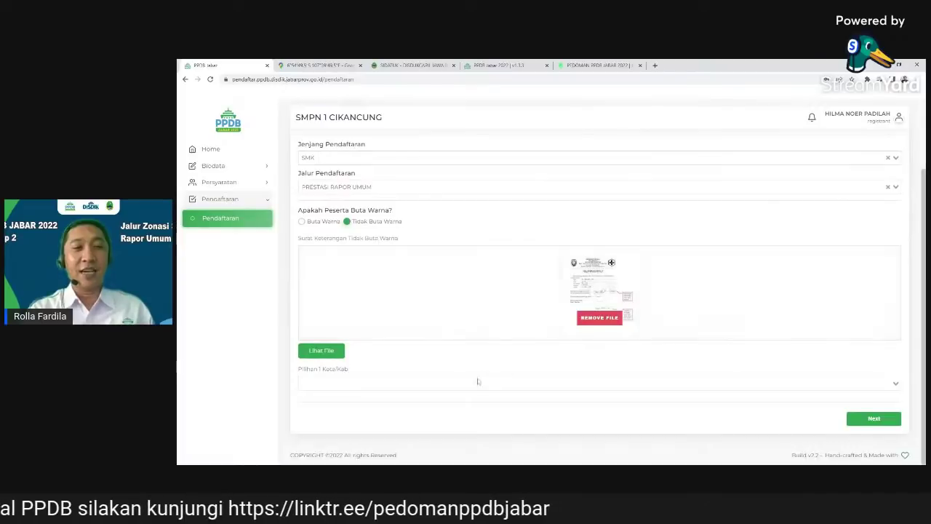
Set first choice: BANDUNG, Negeri, SMKN 3 BALEENDAH, major AGRIBISNIS TANAMAN
left_click(711, 382)
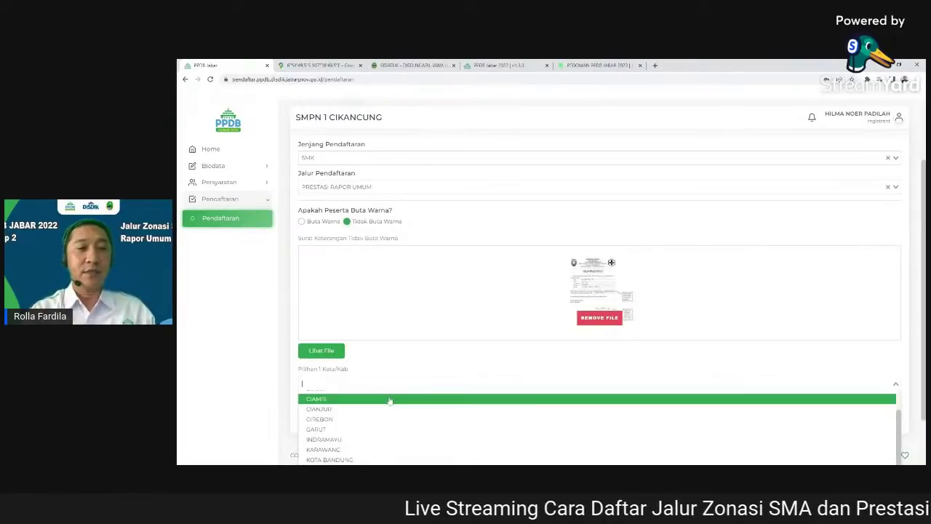
left_click(418, 397)
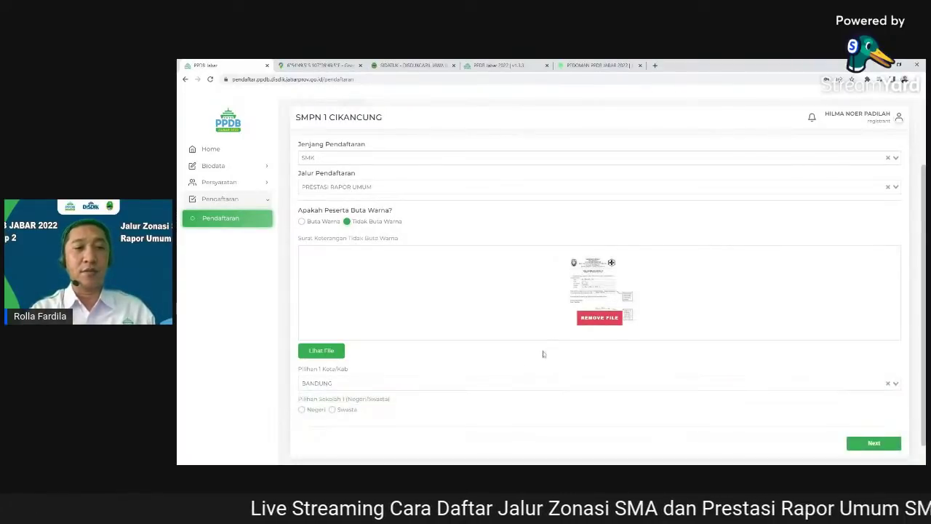
scroll(320, 386, "down", 1)
left_click(302, 385)
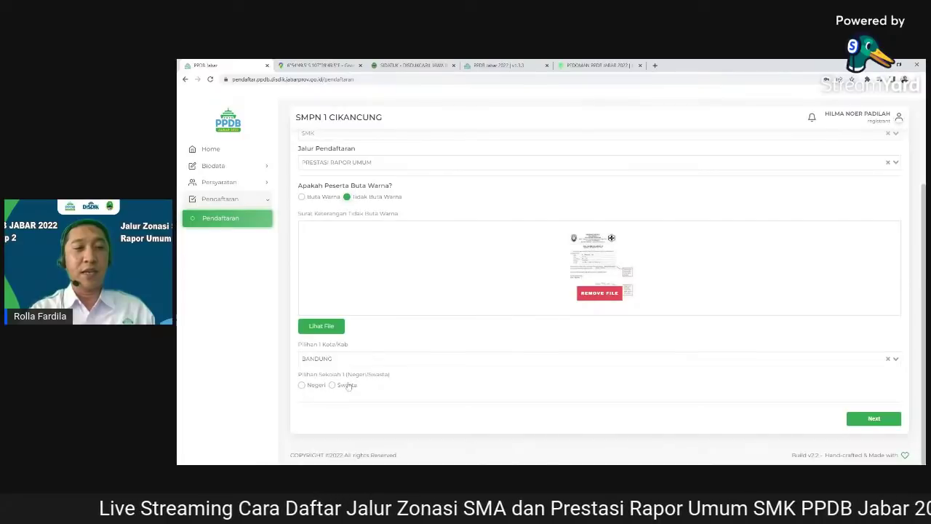
scroll(304, 385, "down", 1)
left_click(324, 382)
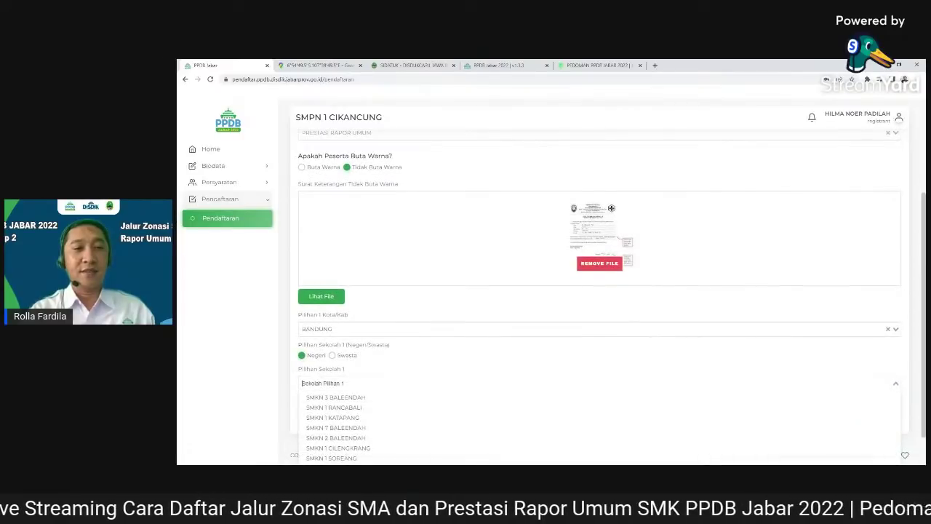
left_click(426, 399)
scroll(493, 376, "down", 1)
left_click(458, 383)
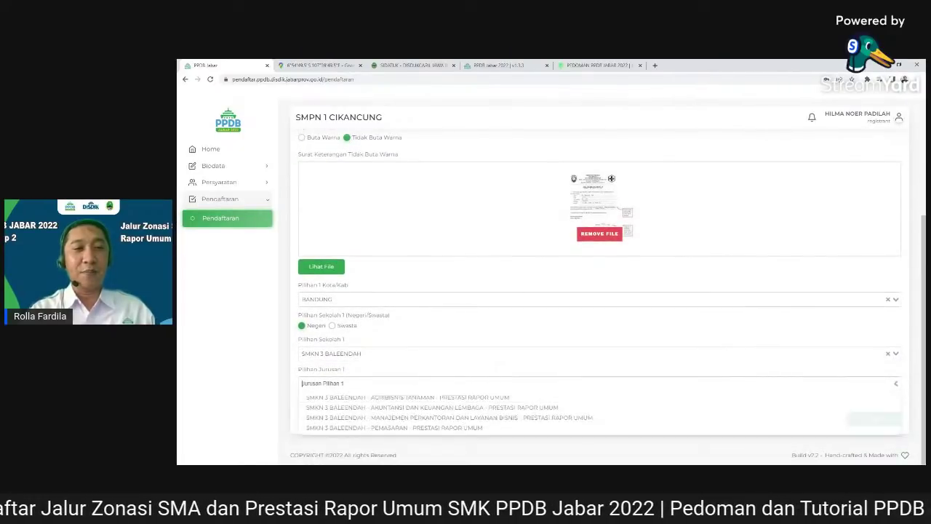
left_click(444, 399)
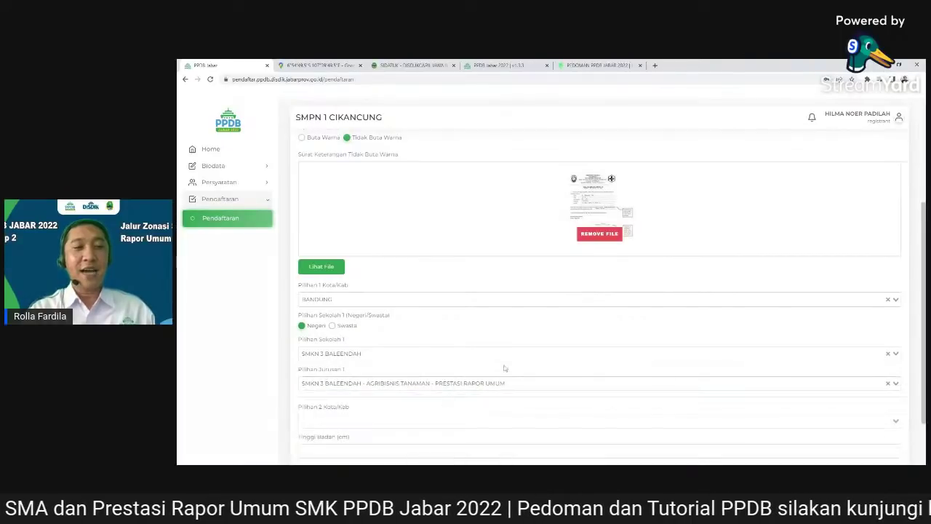
scroll(560, 331, "down", 1)
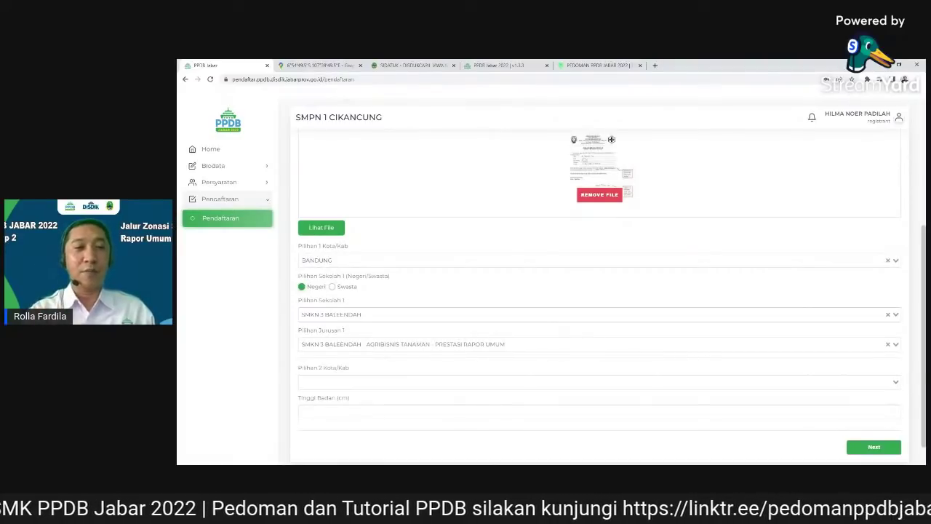
Set second choice: BANDUNG, Negeri, SMKN 1 KATAPANG, major BROADCASTING DAN PERFILMAN
left_click(368, 391)
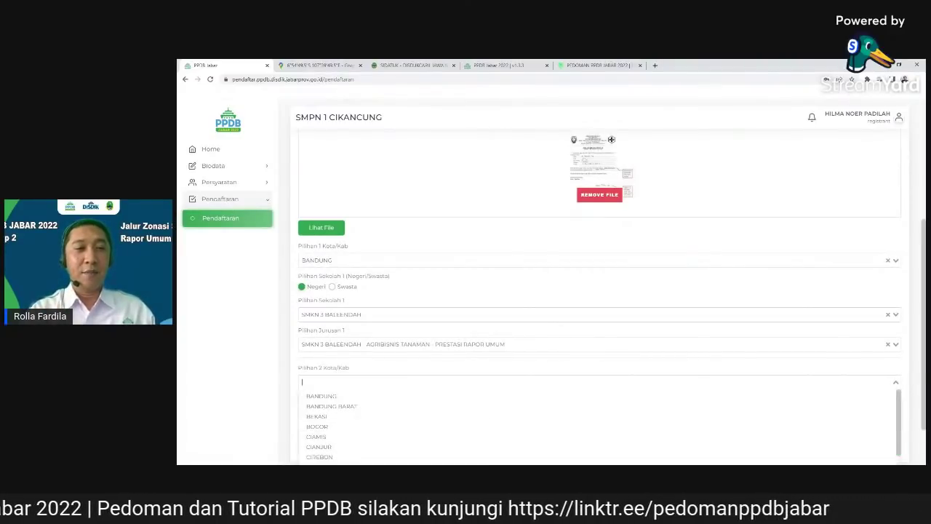
left_click(348, 397)
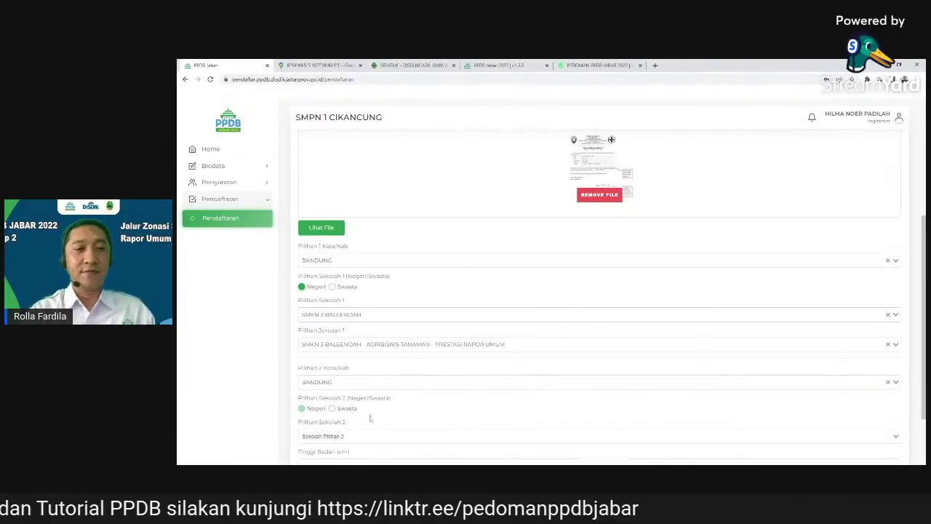
left_click(302, 409)
scroll(350, 393, "down", 1)
left_click(407, 360)
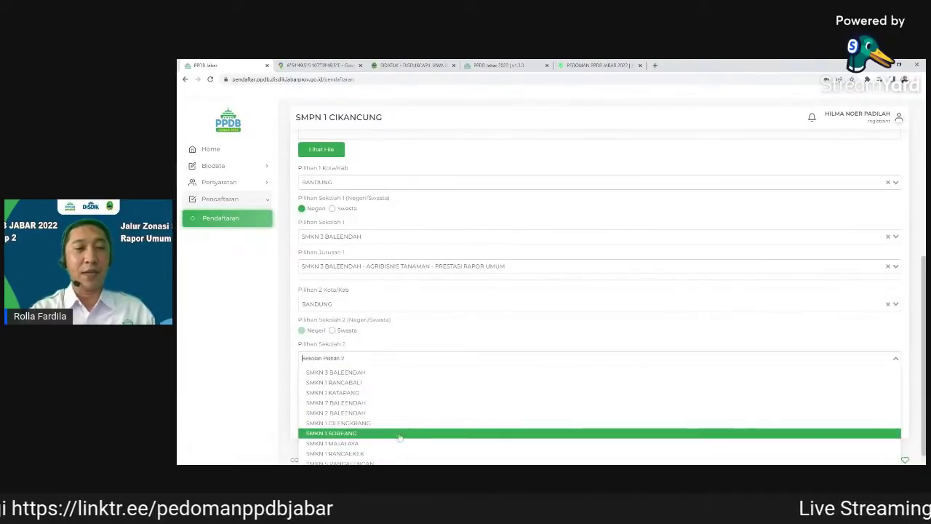
left_click(388, 394)
left_click(387, 388)
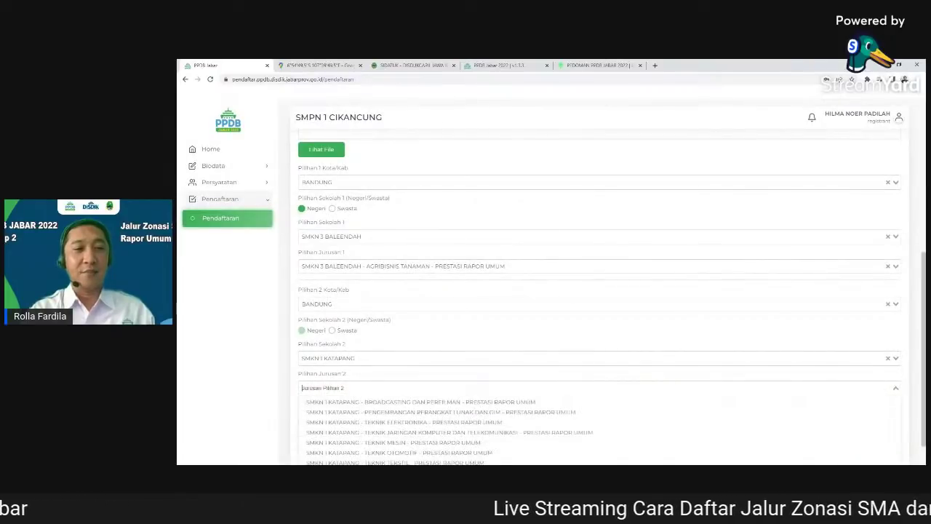
left_click(415, 402)
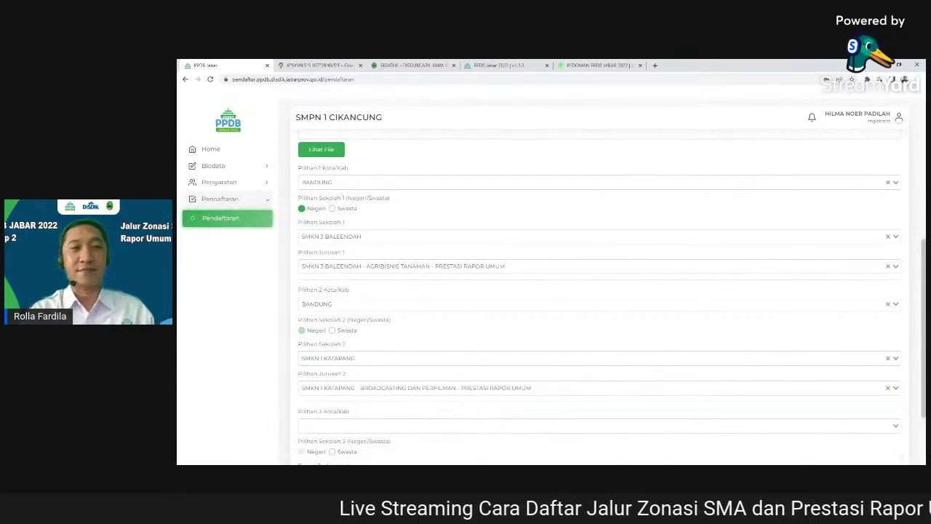
scroll(614, 315, "down", 1)
scroll(643, 303, "up", 3)
scroll(643, 303, "down", 3)
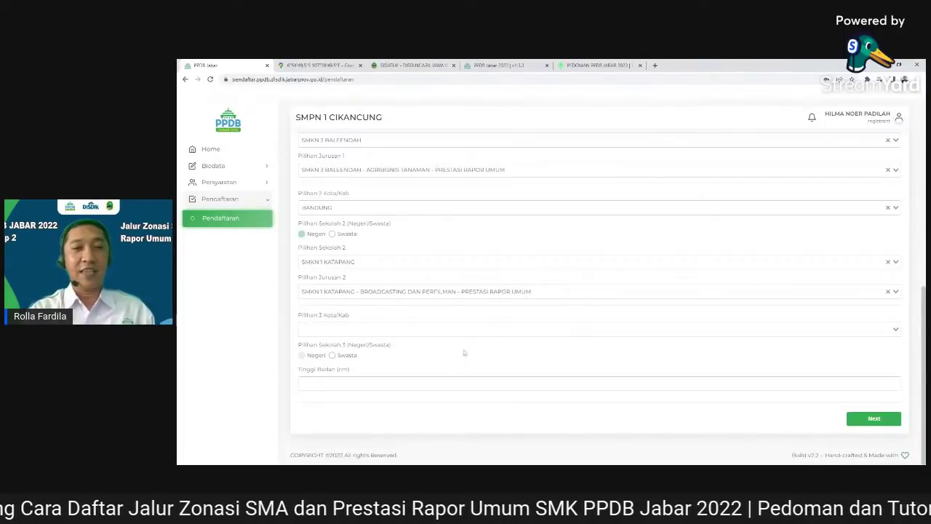
Enter a height of 165 cm and continue to the biodata step
left_click(510, 370)
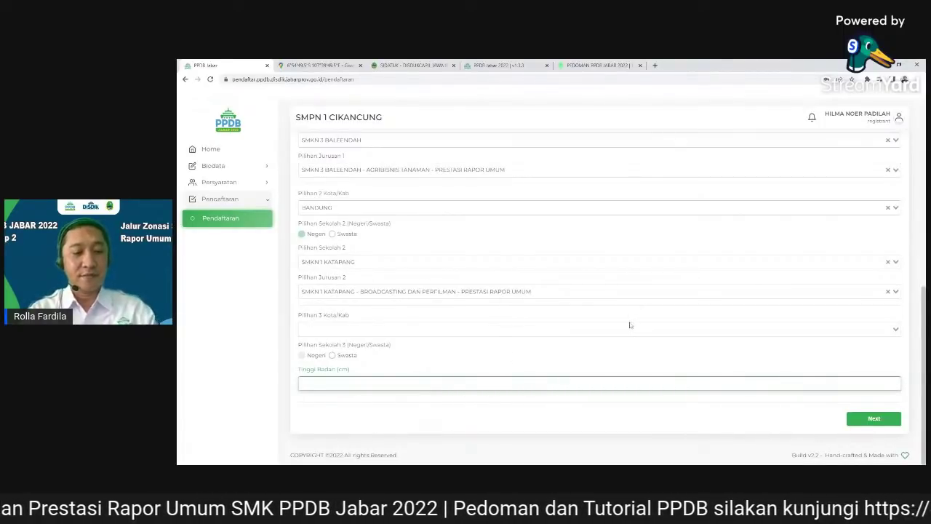
type("1")
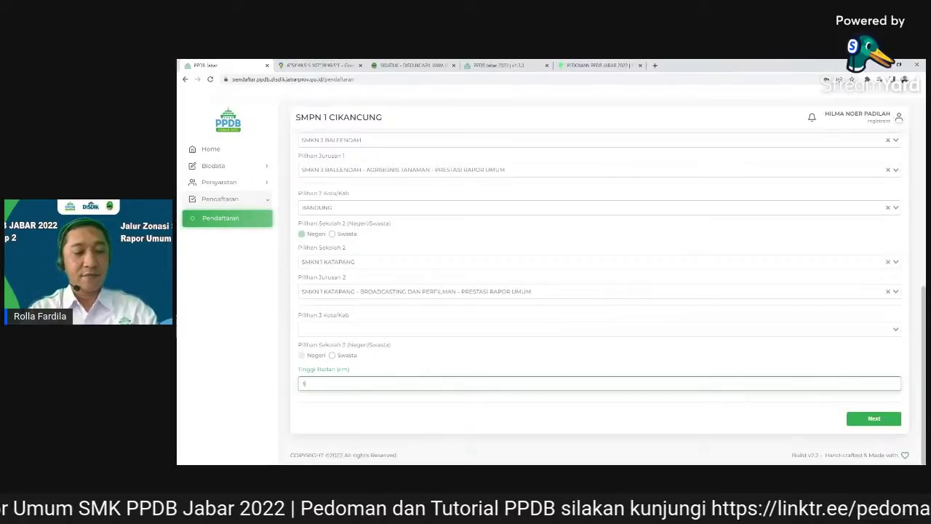
type("65")
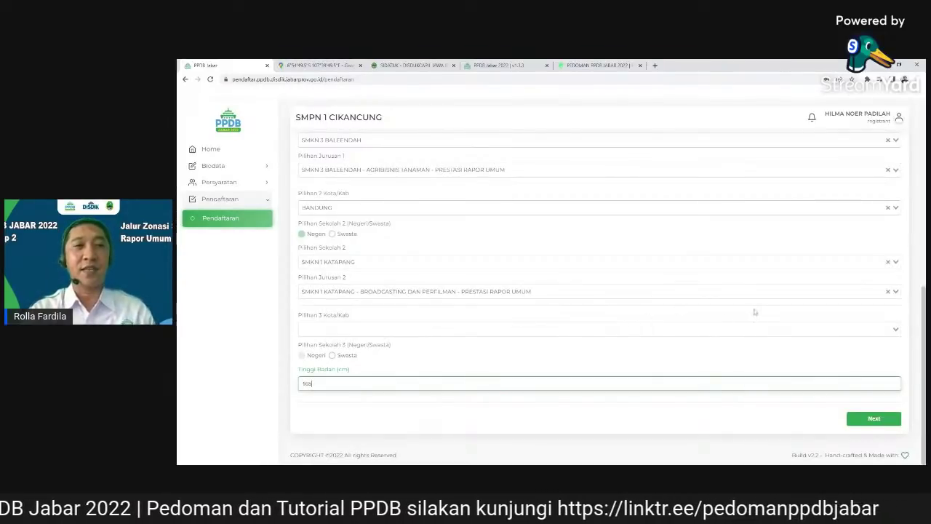
left_click(876, 419)
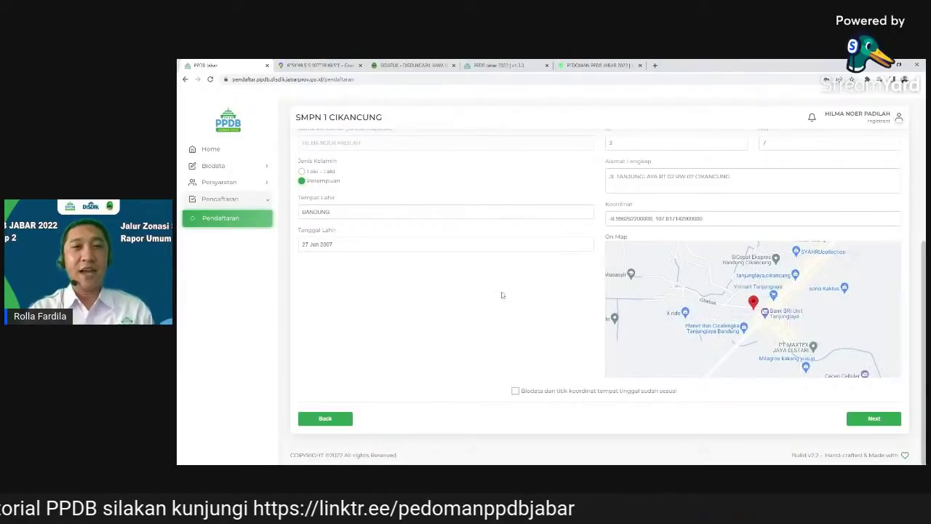
Confirm biodata and home coordinates, then pass the Persyaratan Umum and Rapor steps
scroll(589, 298, "up", 2)
scroll(589, 297, "down", 3)
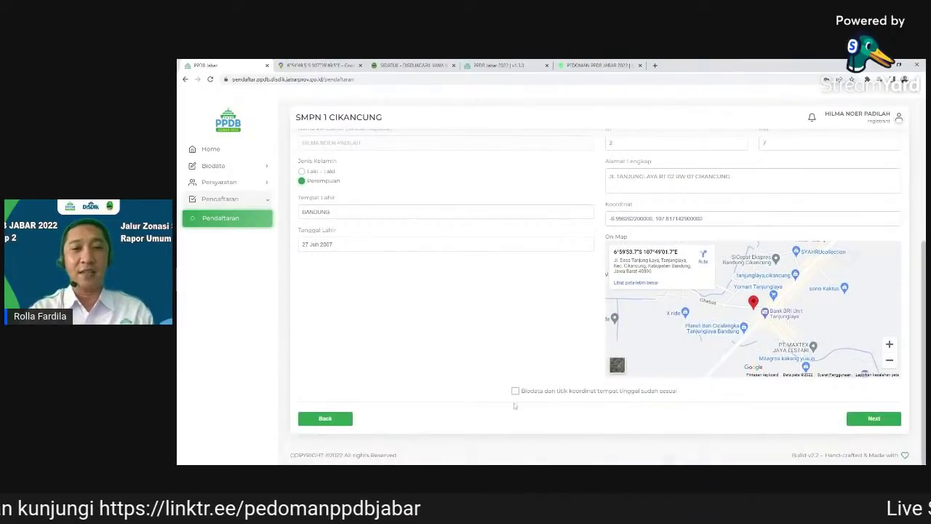
left_click(516, 391)
left_click(881, 424)
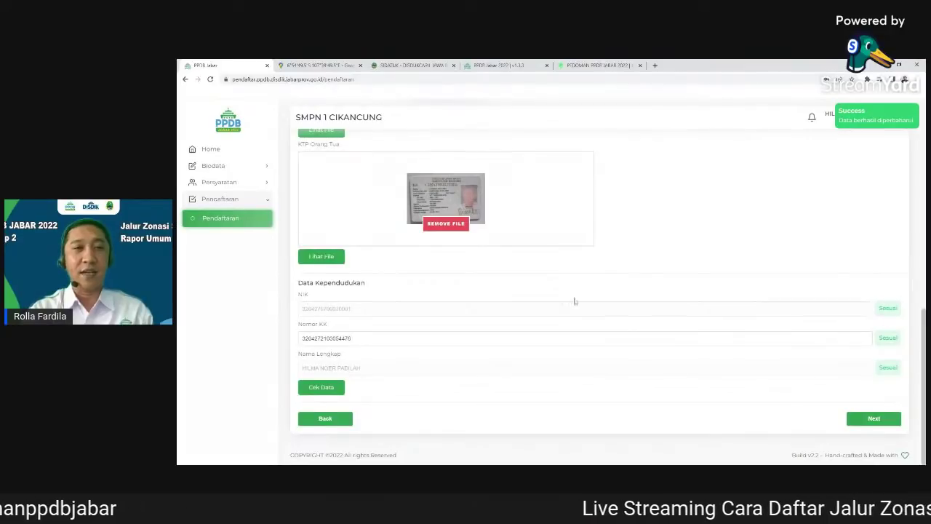
scroll(574, 299, "up", 2)
scroll(557, 293, "down", 2)
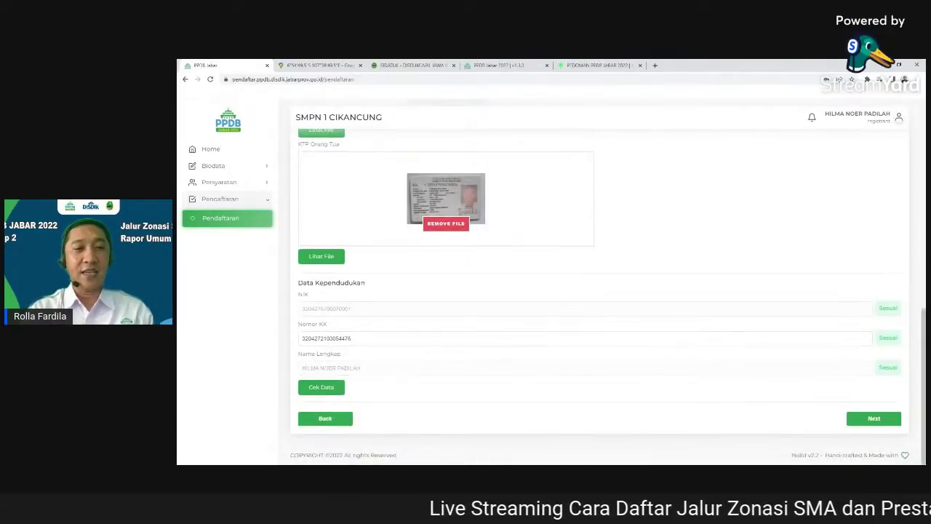
left_click(874, 420)
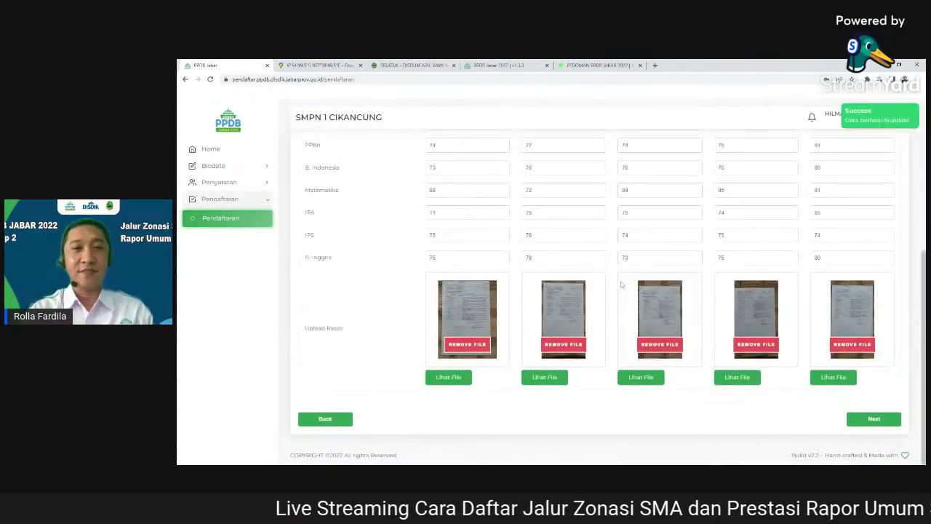
scroll(563, 246, "up", 3)
scroll(563, 246, "down", 3)
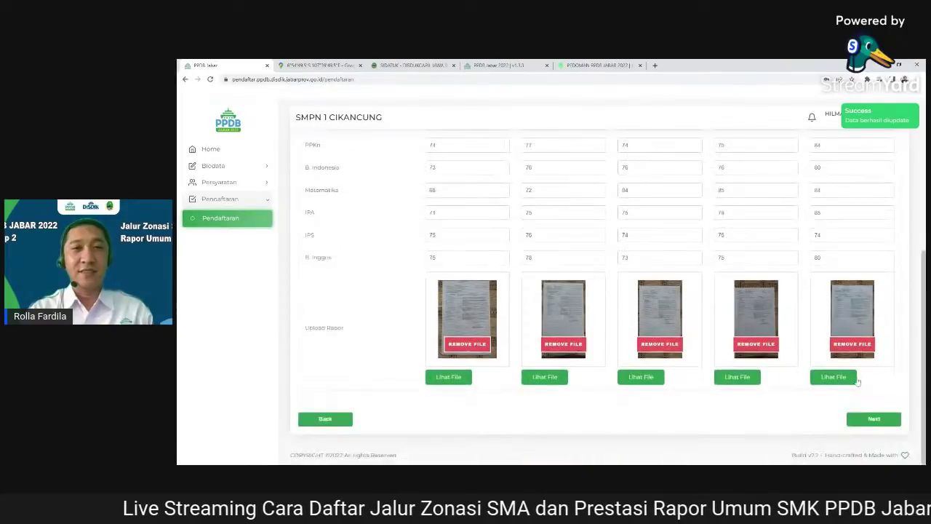
left_click(874, 420)
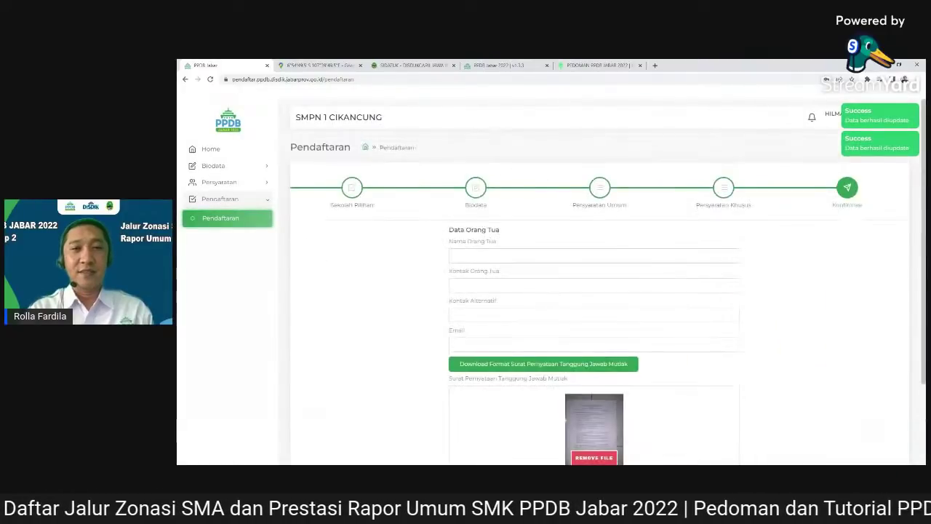
Swap the statement letter for a new scan and leave the parent name, contact and email blank
scroll(713, 314, "down", 3)
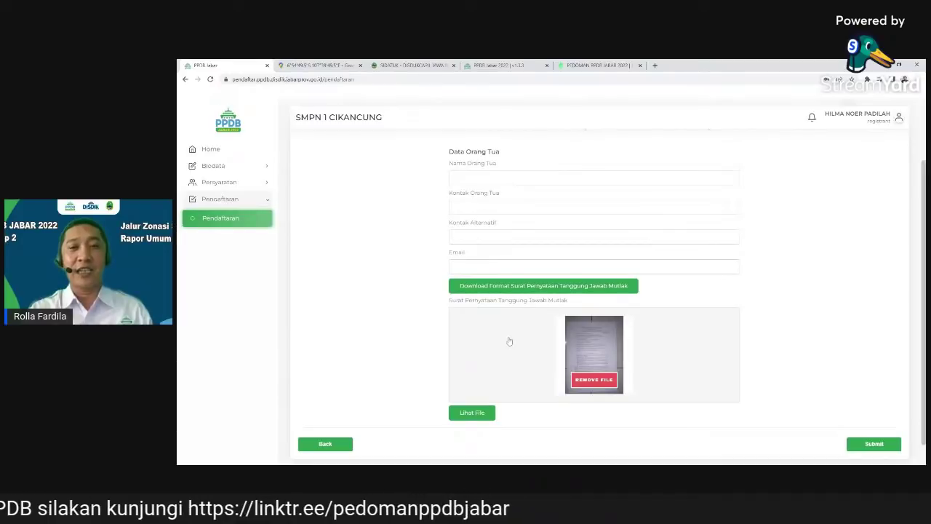
left_click(607, 383)
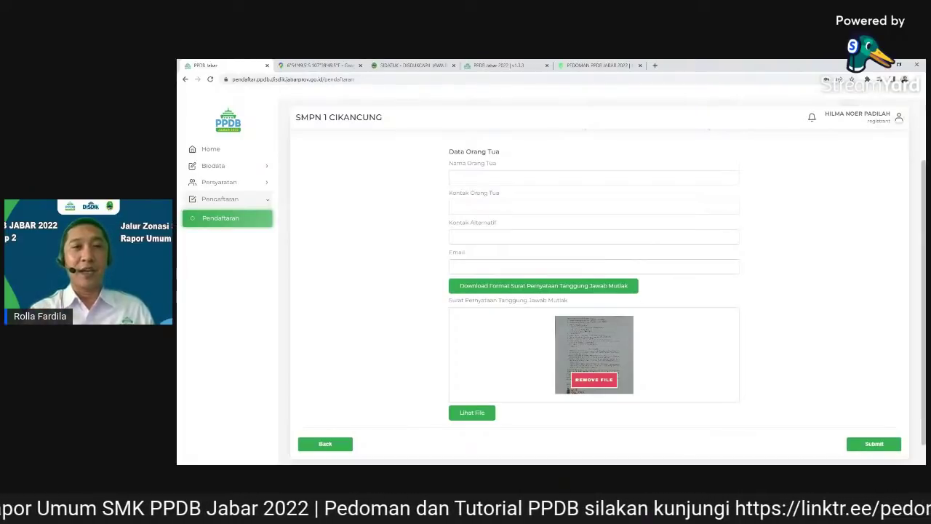
left_click(542, 178)
left_click(540, 208)
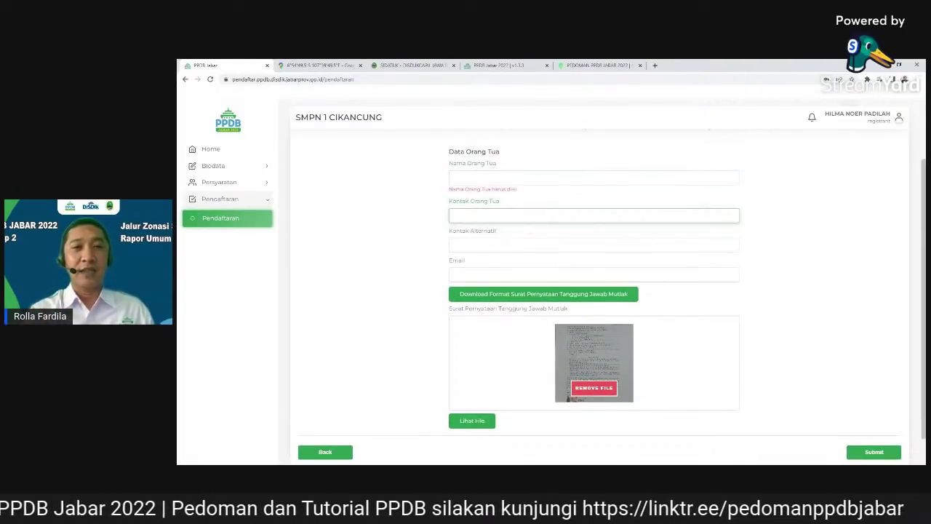
left_click(508, 270)
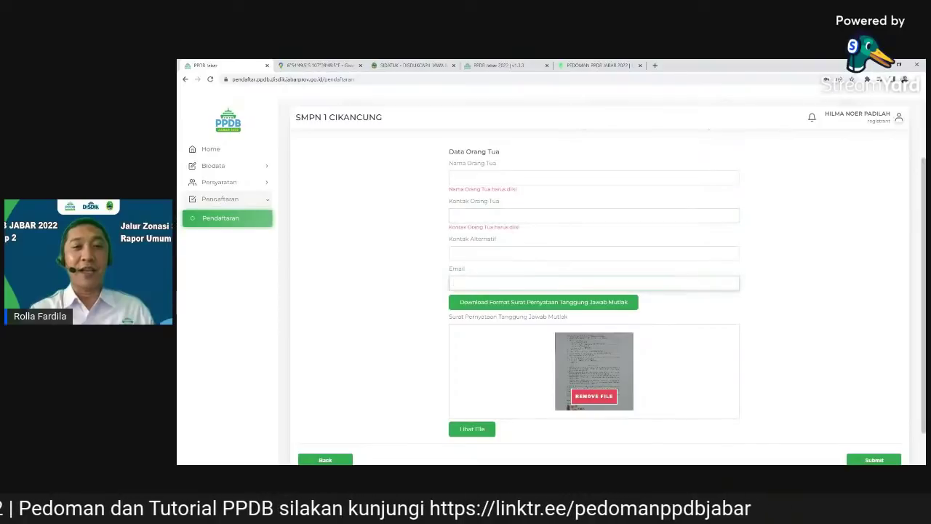
scroll(507, 270, "down", 1)
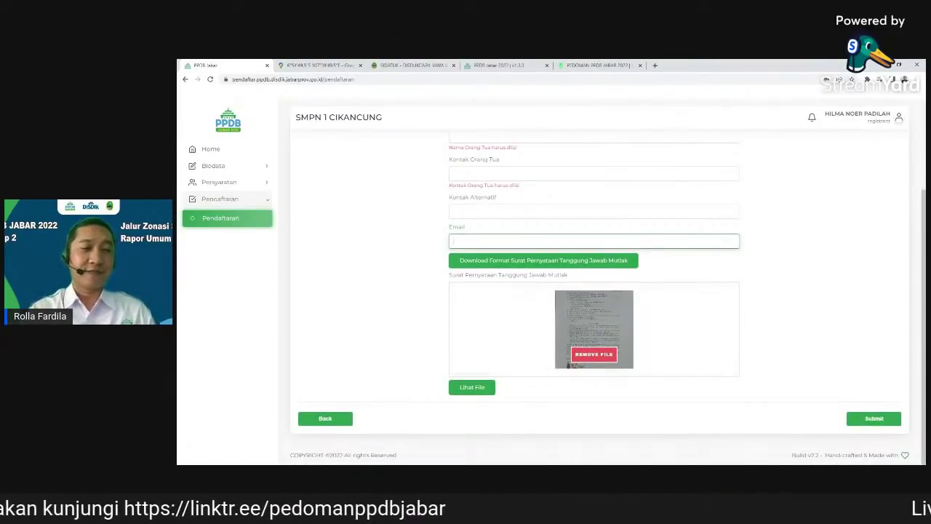
key("Tab")
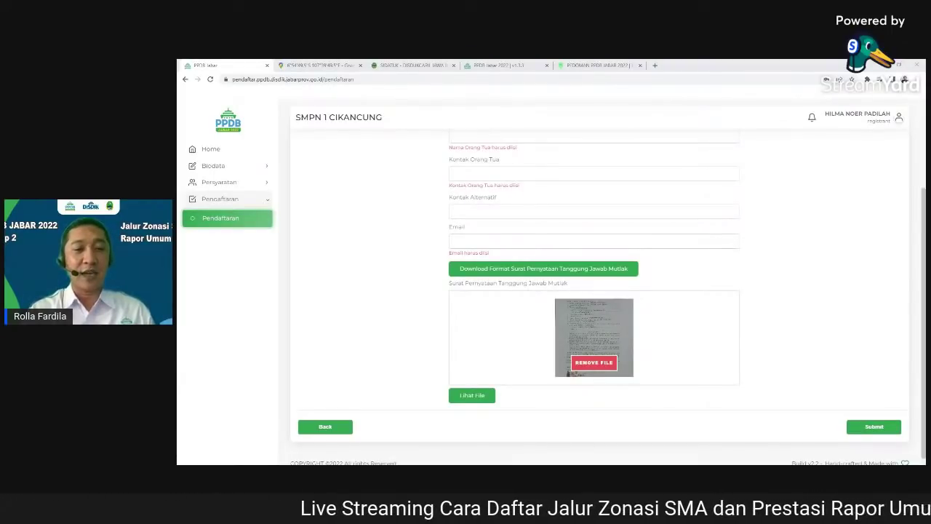
key("shift+Tab")
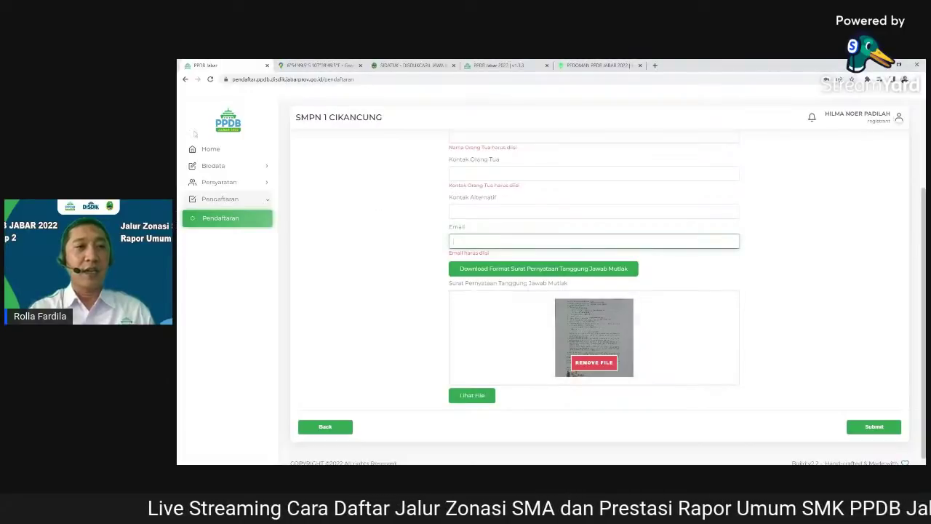
left_click(224, 184)
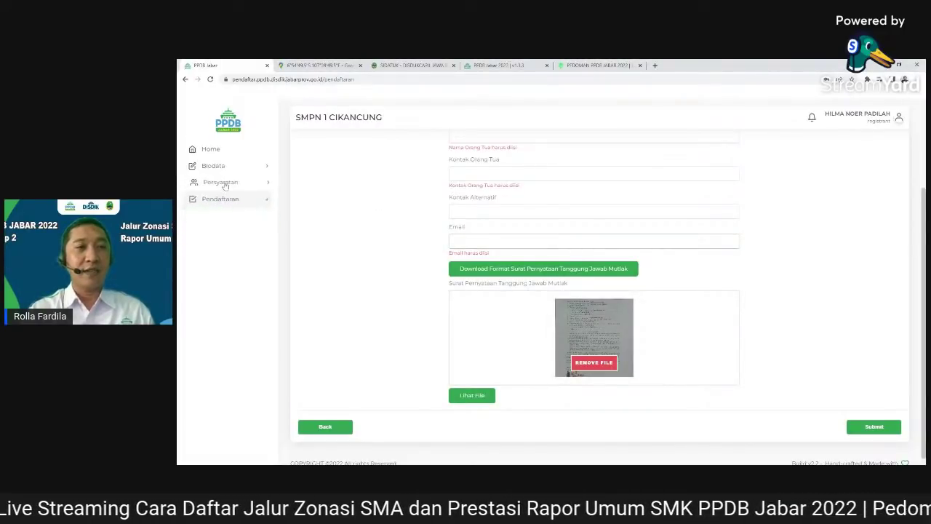
On Persyaratan Khusus, set the registration level to SMA and the route to ZONASI
left_click(238, 218)
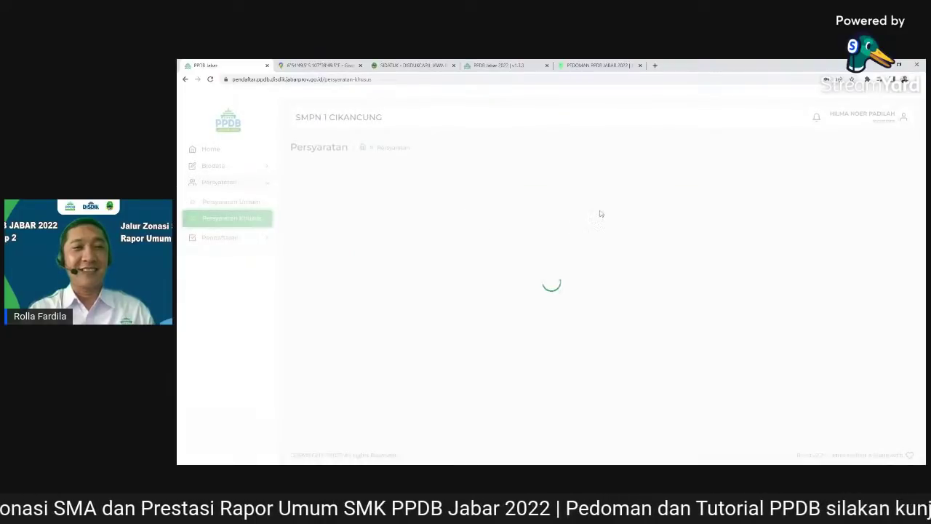
left_click(885, 228)
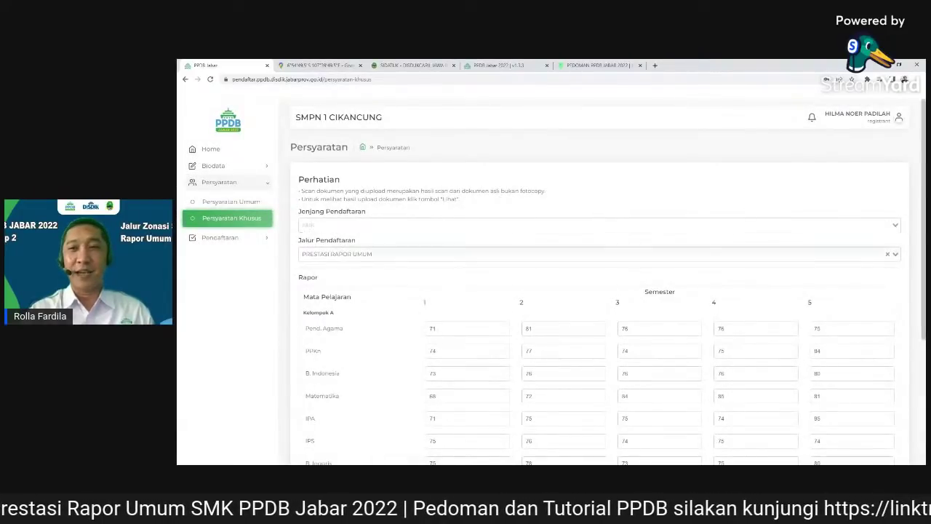
left_click(802, 236)
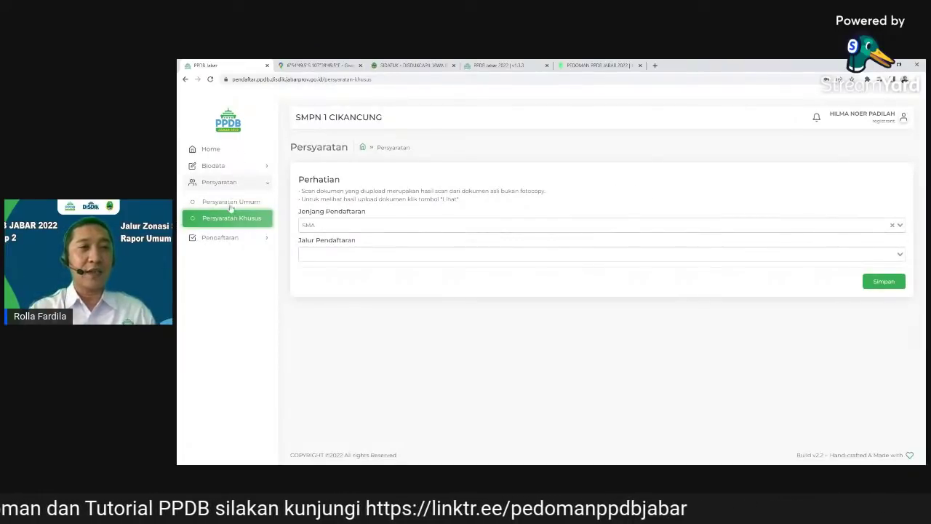
left_click(597, 254)
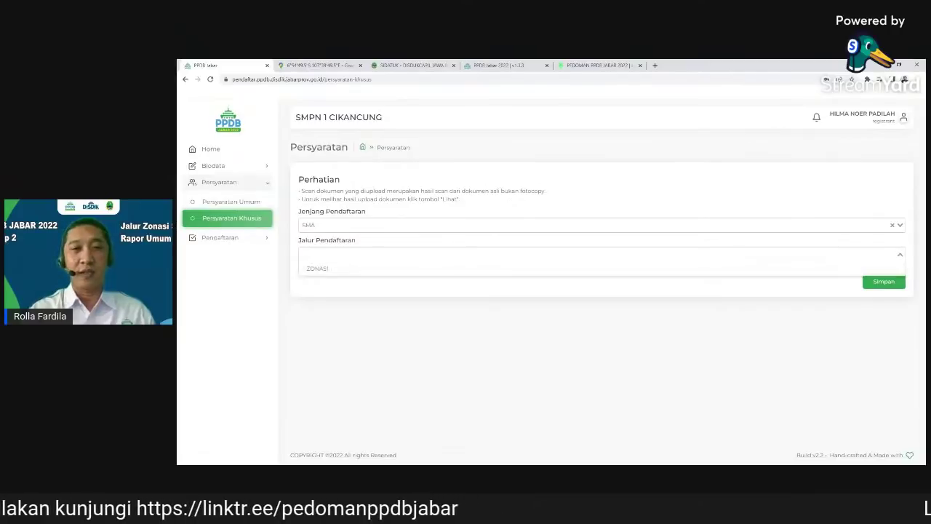
left_click(611, 269)
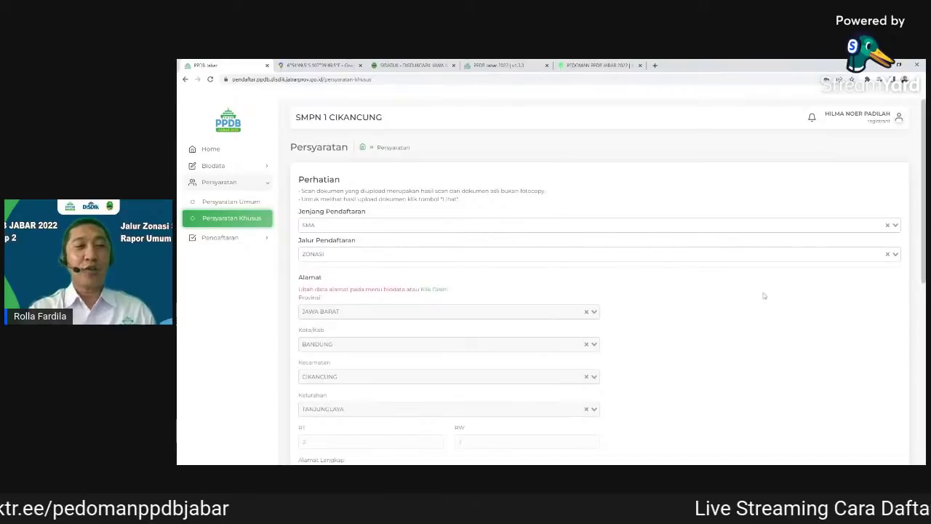
Save and confirm the special requirements, then switch to the SIDATUK population data site
scroll(764, 296, "down", 2)
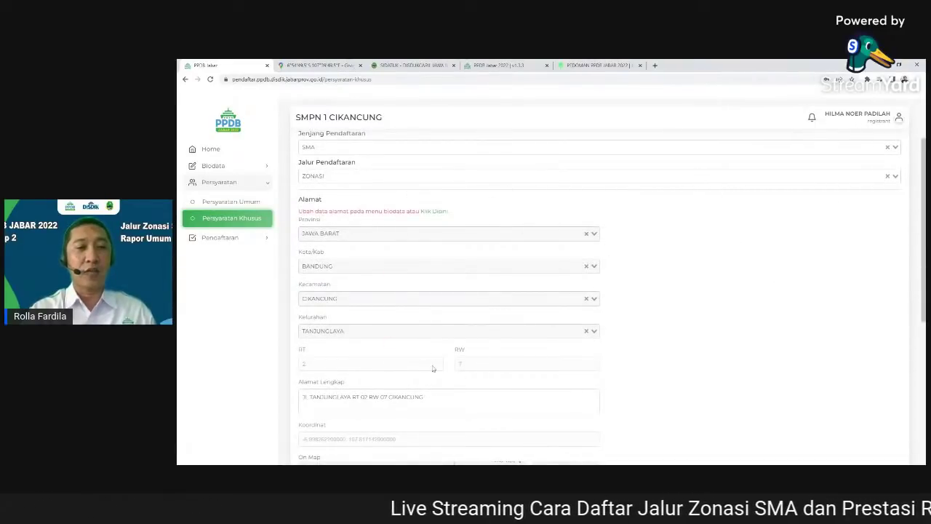
scroll(531, 373, "down", 4)
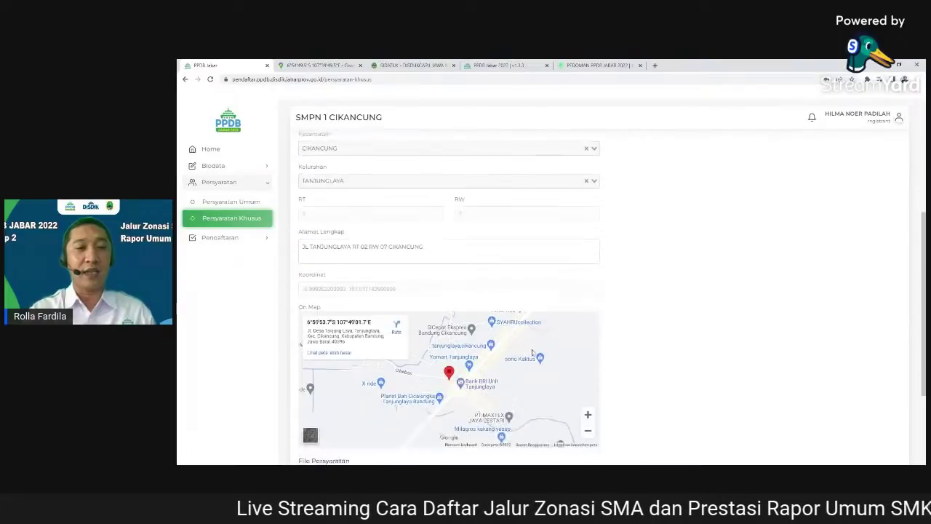
scroll(549, 328, "down", 2)
scroll(675, 332, "down", 2)
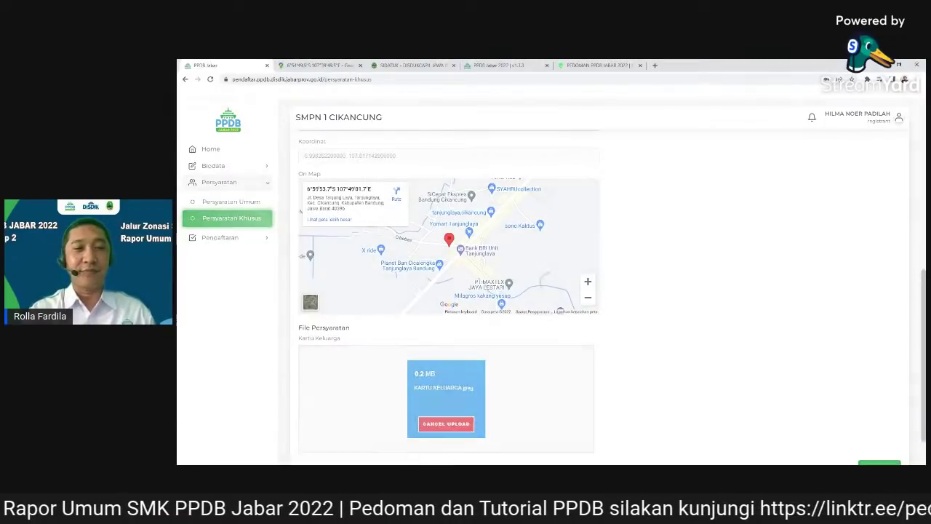
scroll(670, 336, "down", 1)
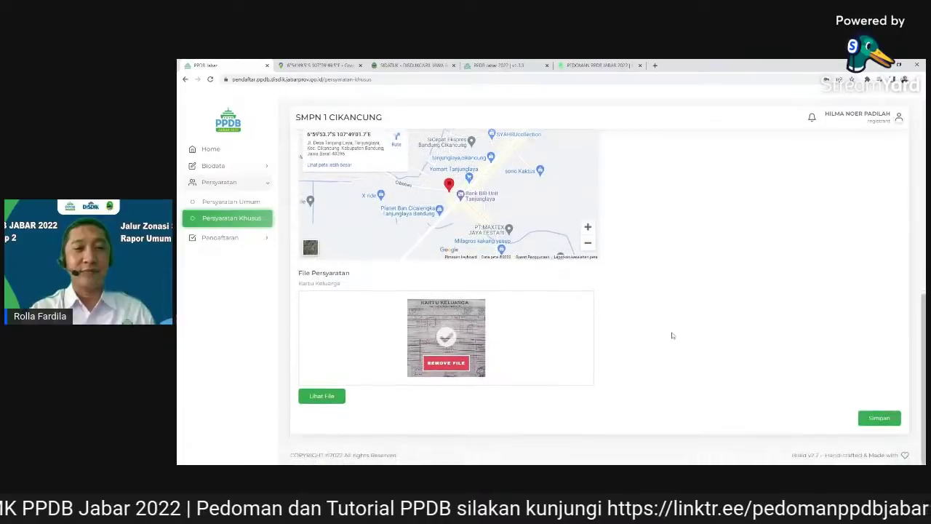
scroll(515, 318, "up", 10)
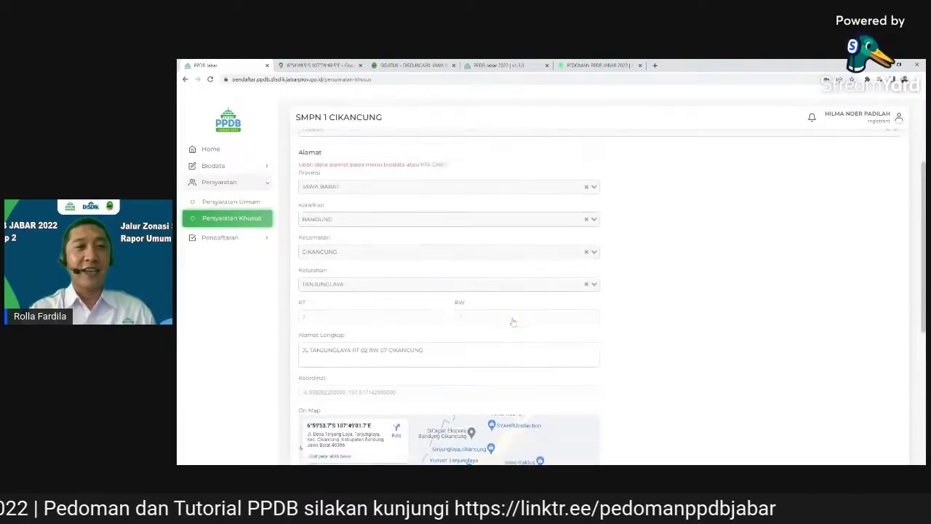
scroll(513, 321, "down", 10)
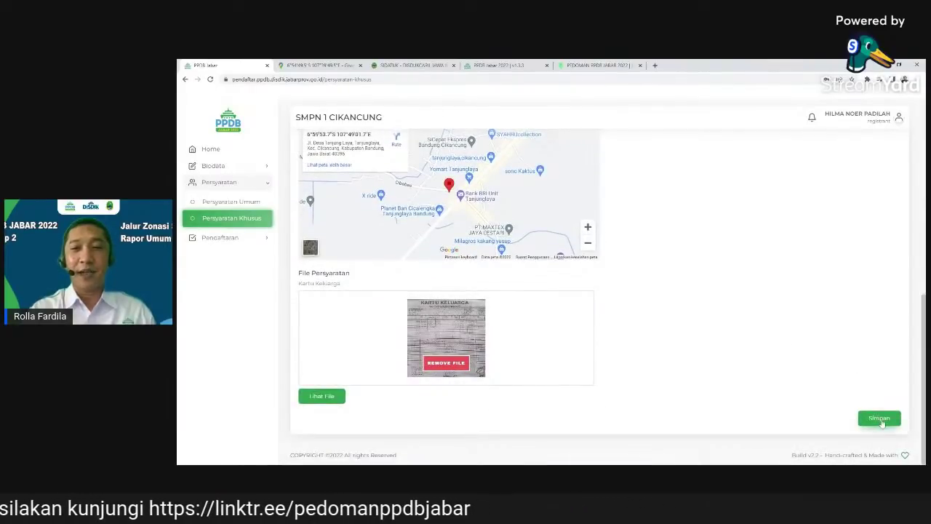
left_click(880, 420)
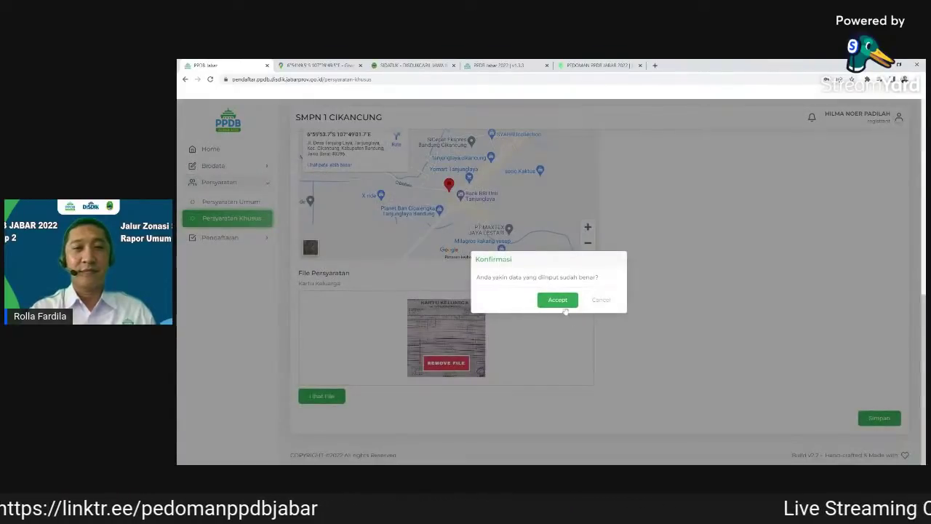
left_click(560, 302)
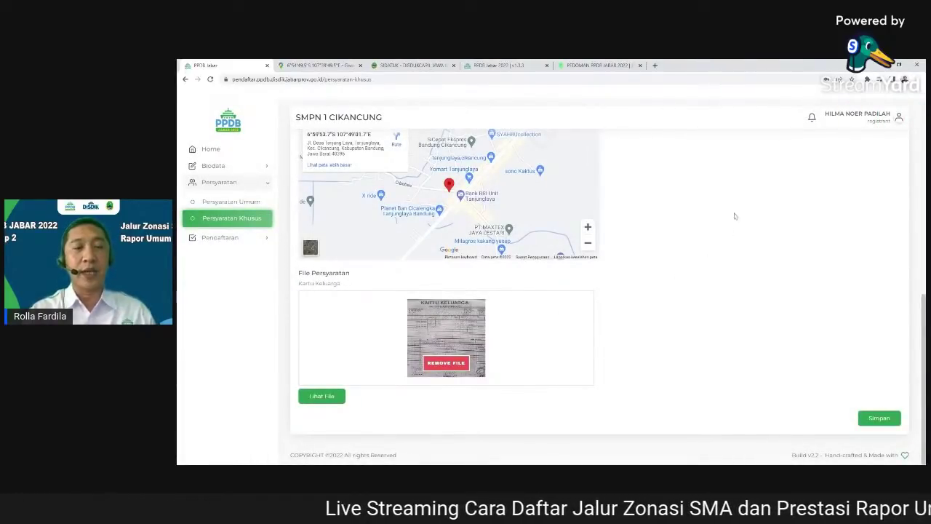
left_click(412, 66)
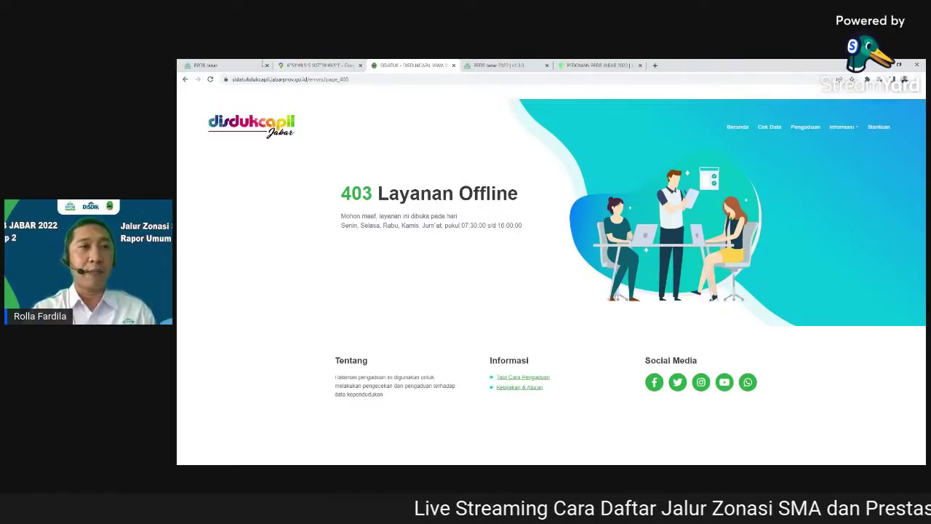
Reload the offline SIDATUK population data page, then return to the PPDB Jabar tab
left_click(210, 79)
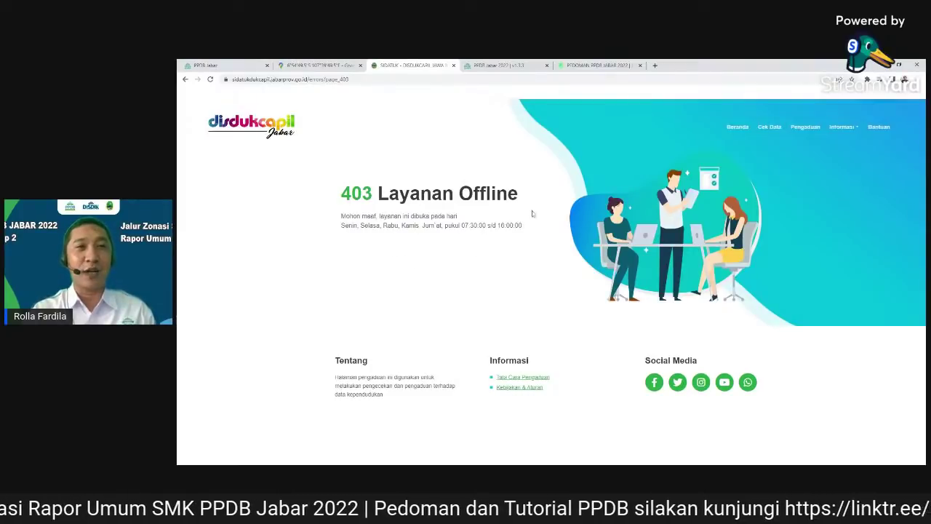
left_click(244, 66)
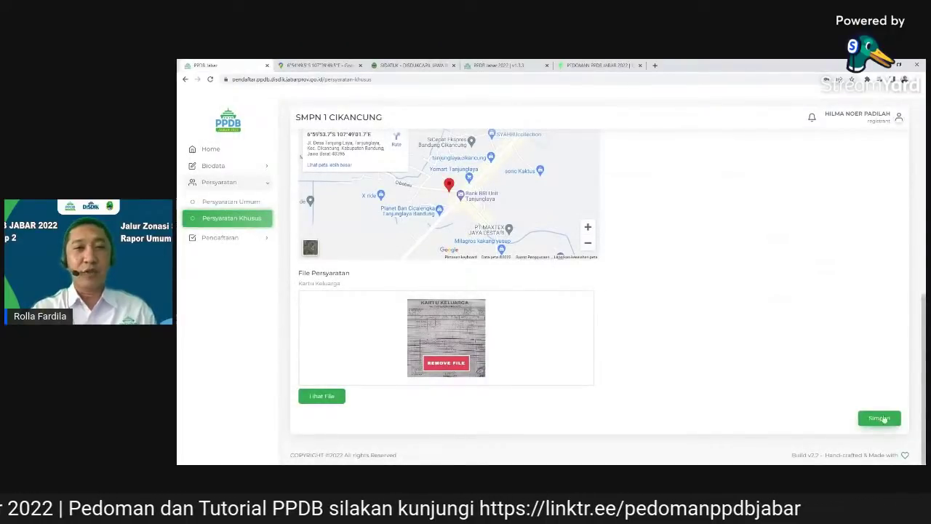
Re-save the special requirements and open the Pendaftaran wizard at Sekolah Pilihan
left_click(880, 419)
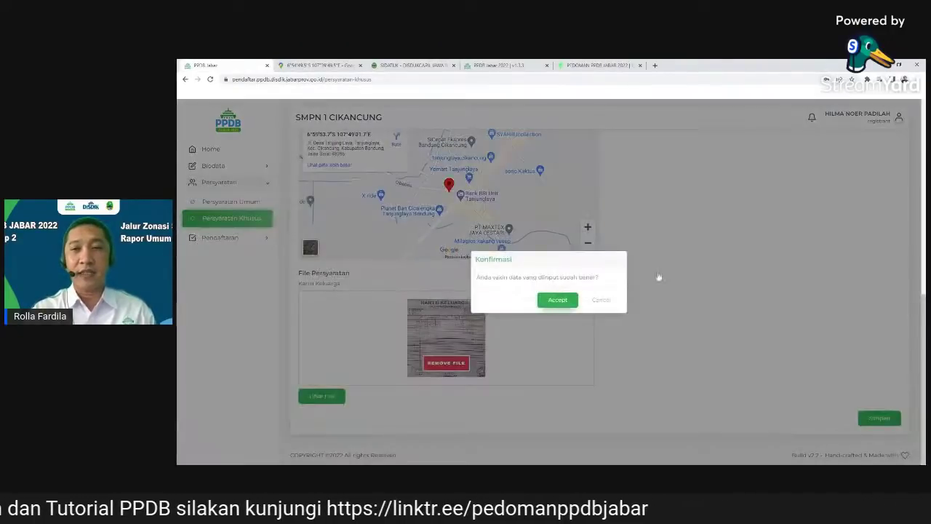
key("Return")
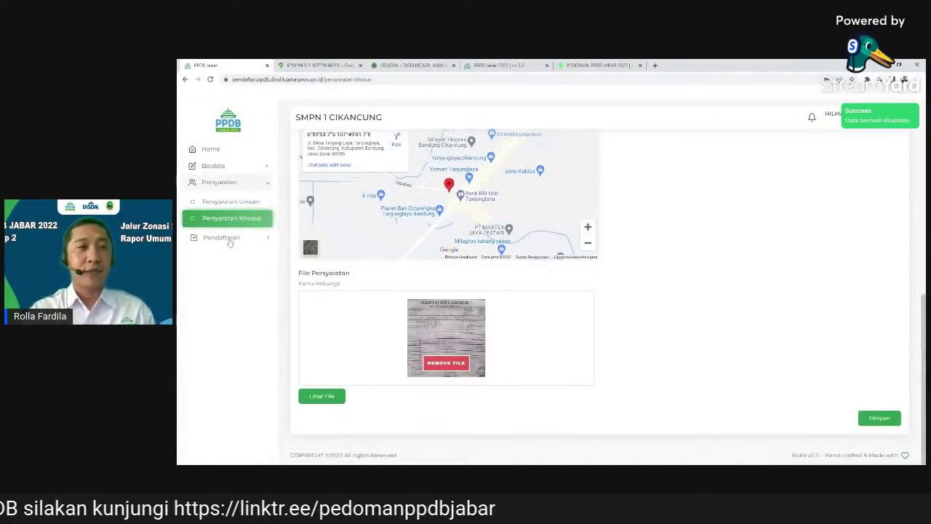
left_click(221, 238)
left_click(222, 258)
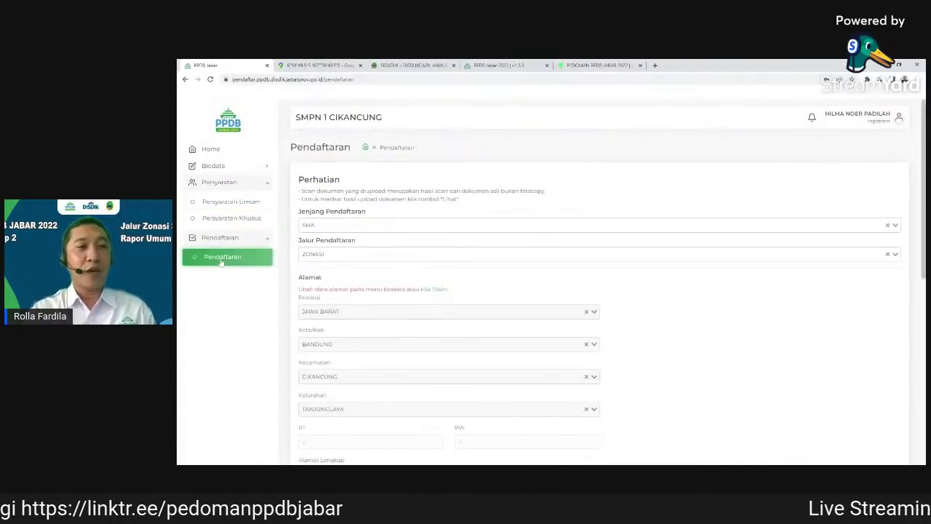
left_click(222, 260)
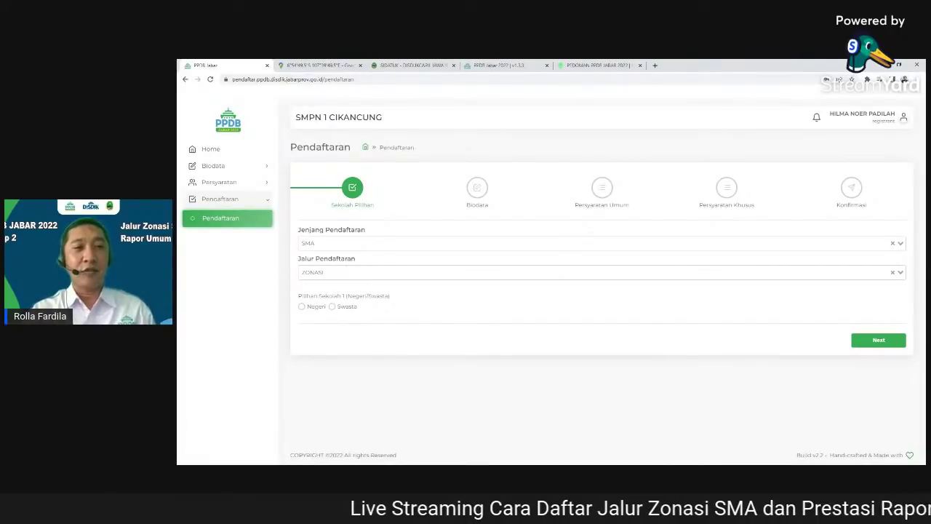
Set the first choice to public school SMAN 1 CIKANCUNG - ZONASI
left_click(301, 306)
left_click(323, 334)
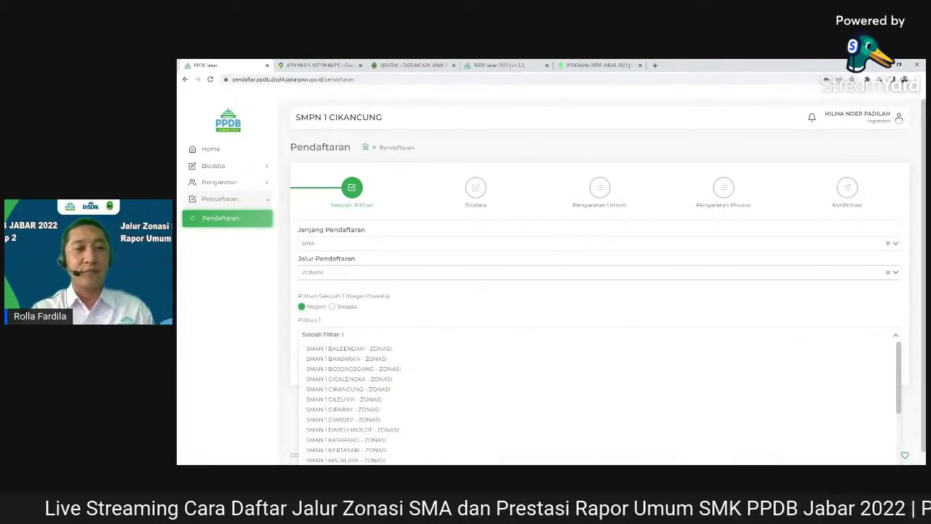
left_click(416, 389)
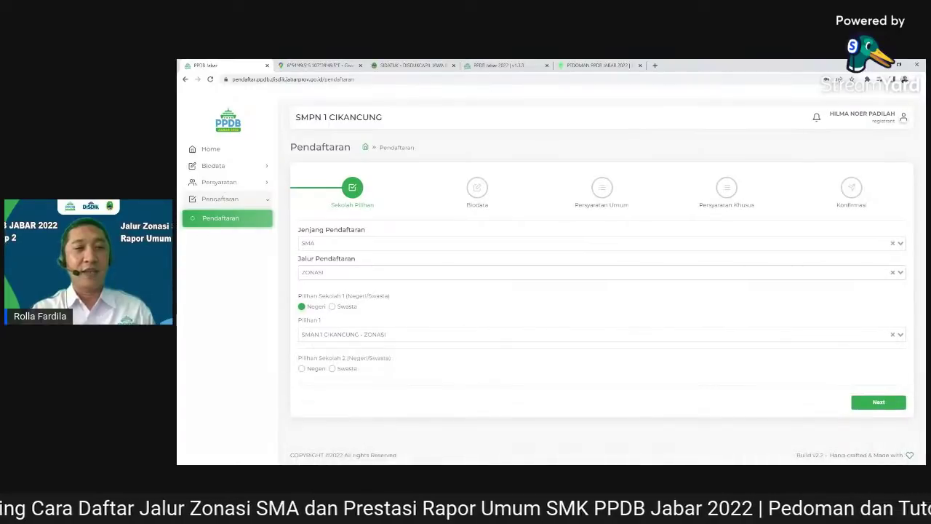
Set the second choice to public school SMAN 1 CICALENGKA - ZONASI
left_click(303, 369)
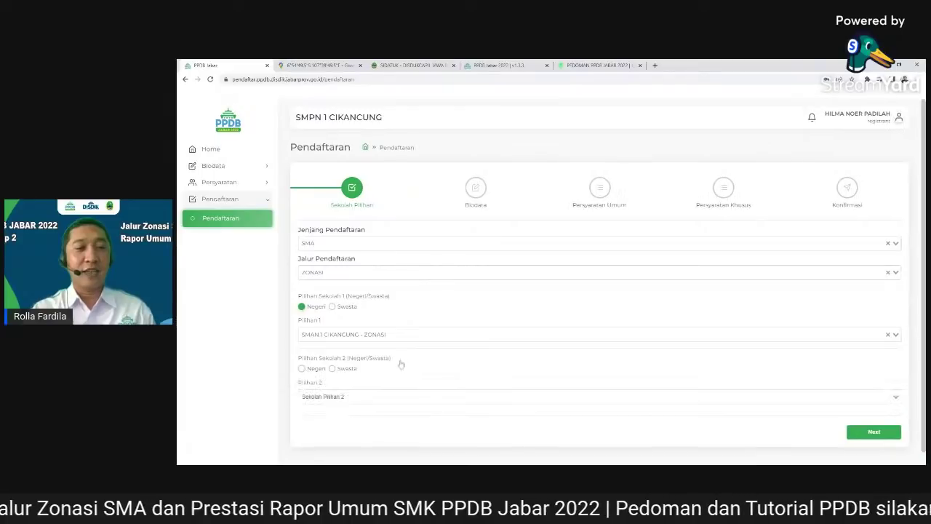
left_click(418, 393)
scroll(429, 382, "down", 1)
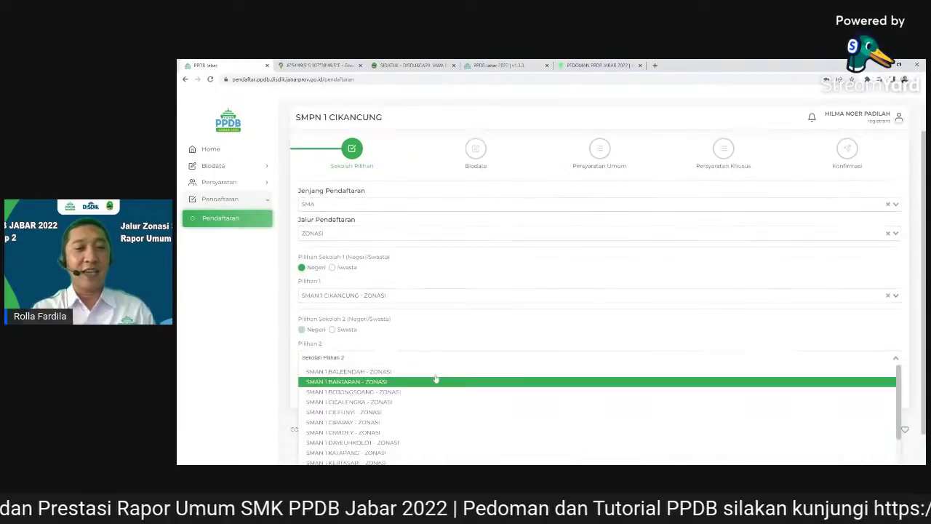
left_click(423, 402)
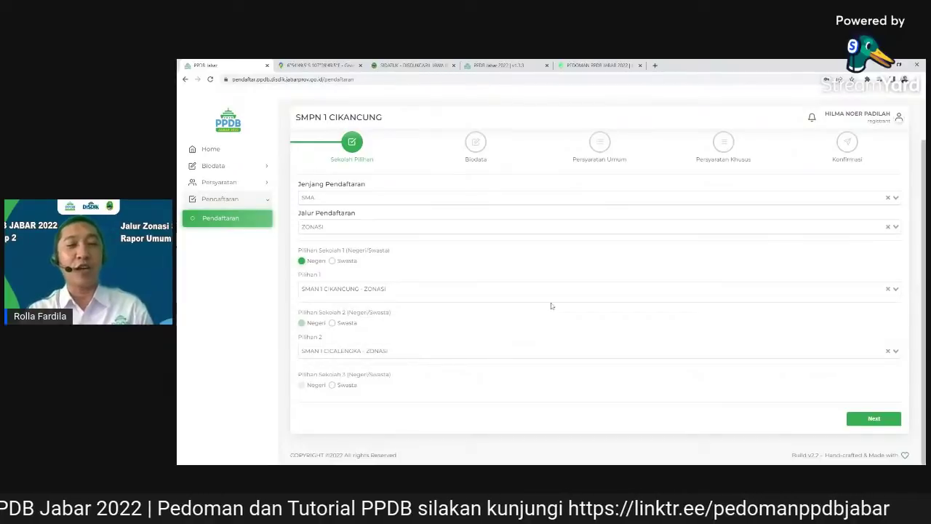
scroll(586, 369, "up", 1)
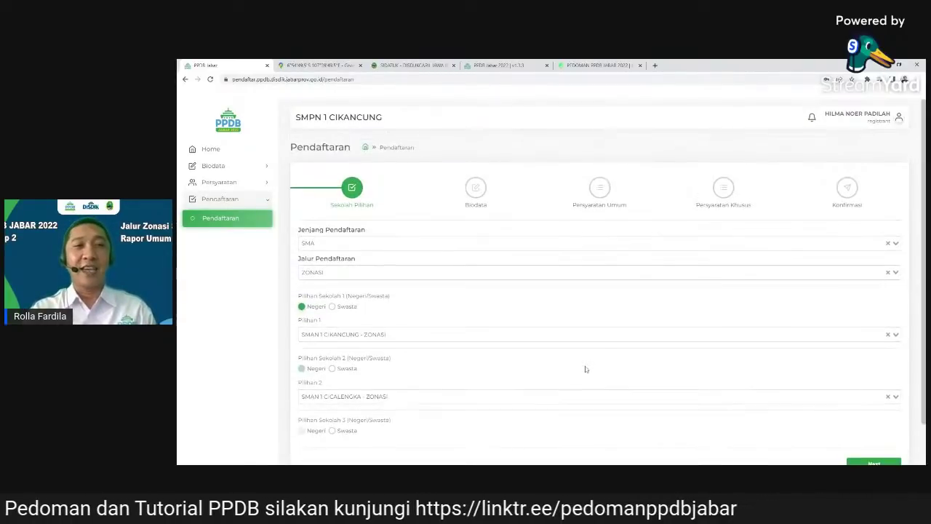
scroll(586, 369, "down", 1)
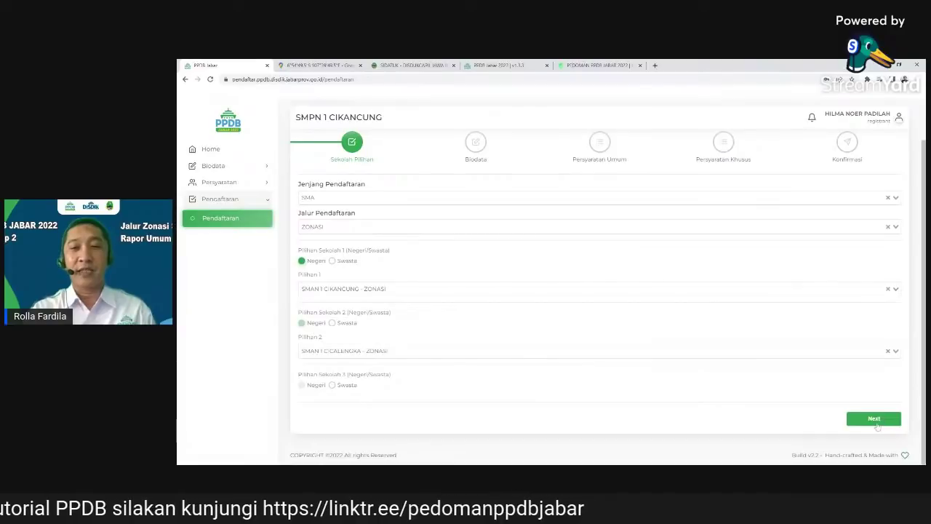
Advance past Sekolah Pilihan, Biodata, Persyaratan Umum and Persyaratan Khusus to Konfirmasi
left_click(875, 420)
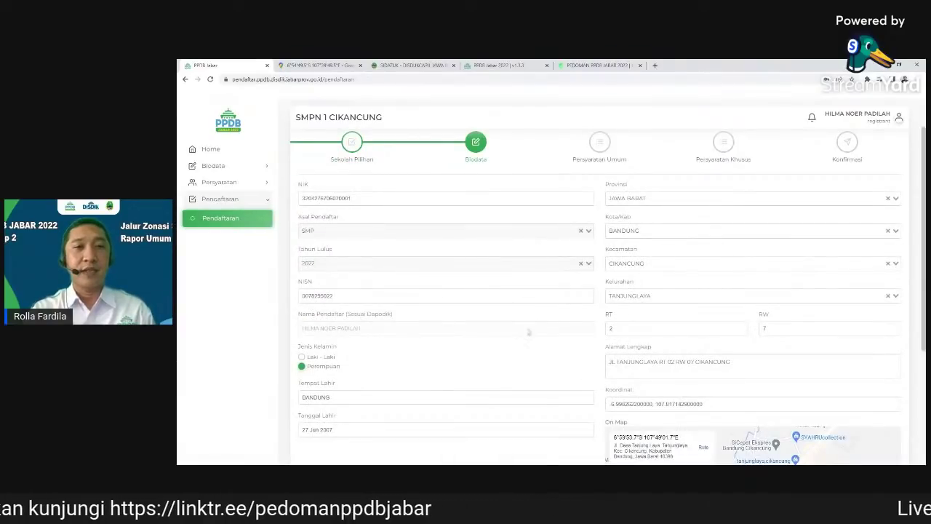
scroll(527, 337, "down", 4)
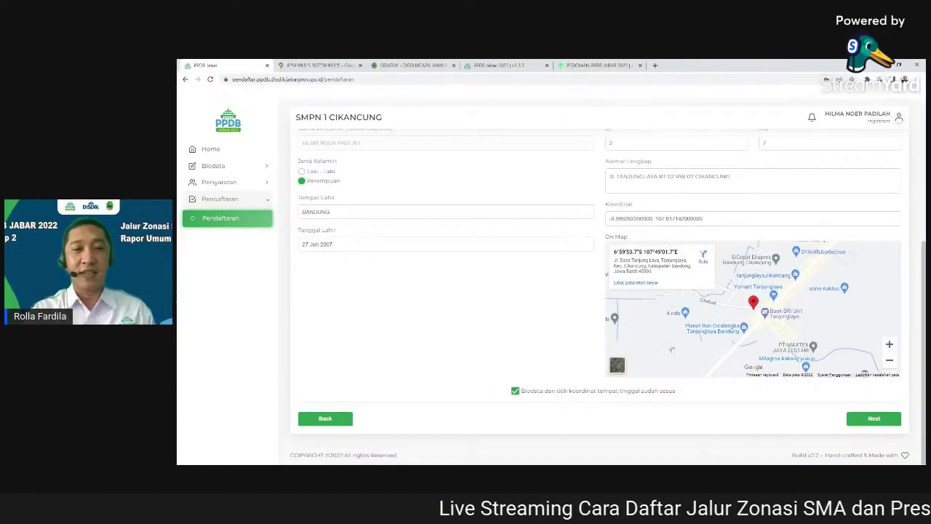
left_click(867, 421)
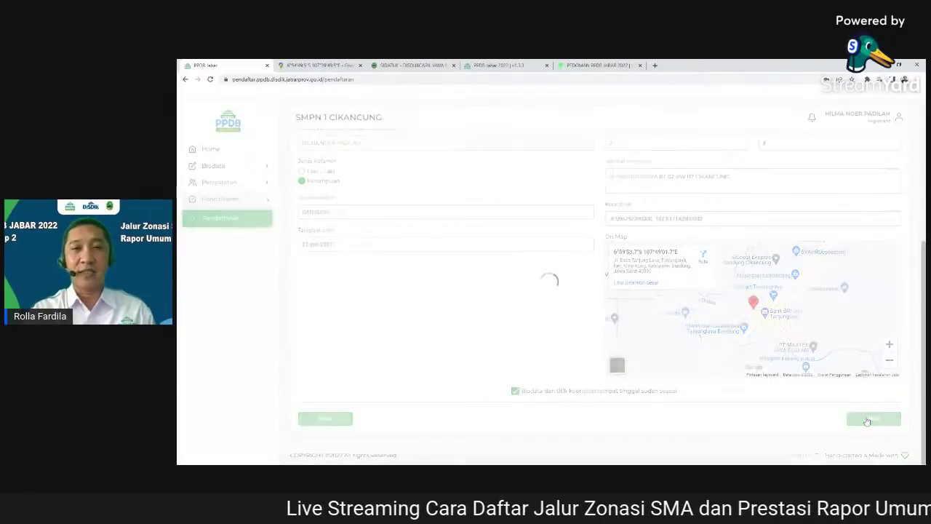
scroll(604, 220, "up", 15)
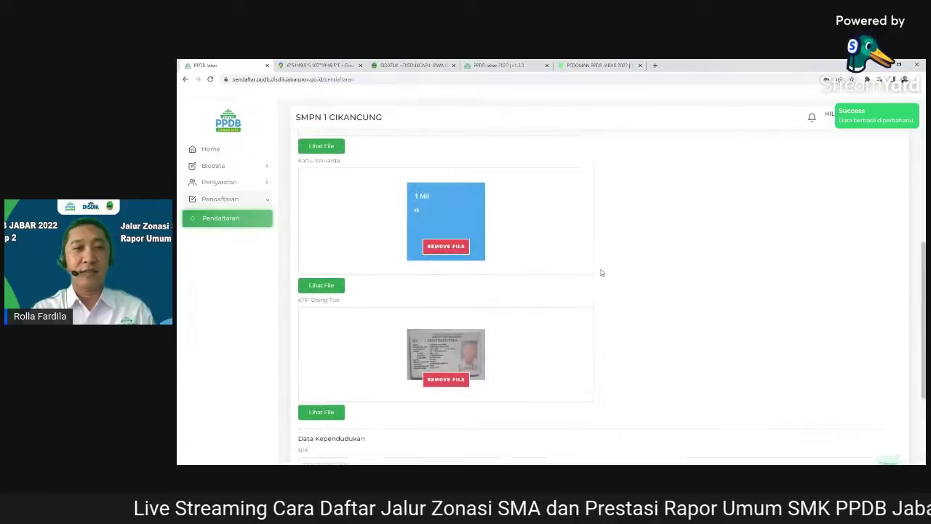
scroll(602, 273, "down", 15)
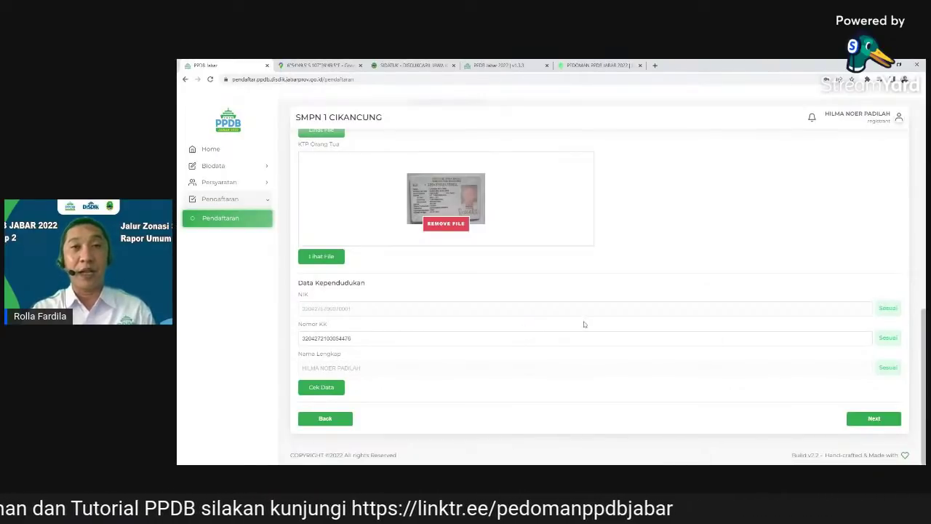
left_click(875, 419)
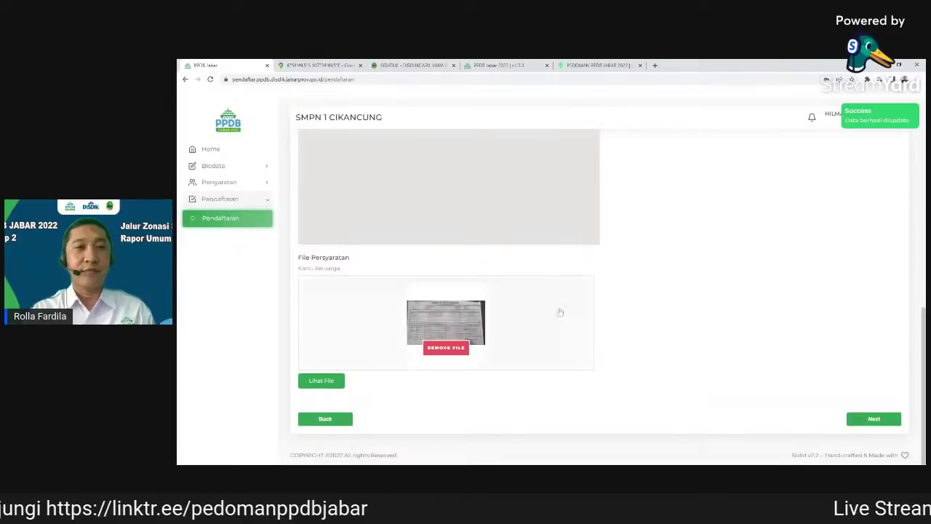
scroll(562, 314, "up", 10)
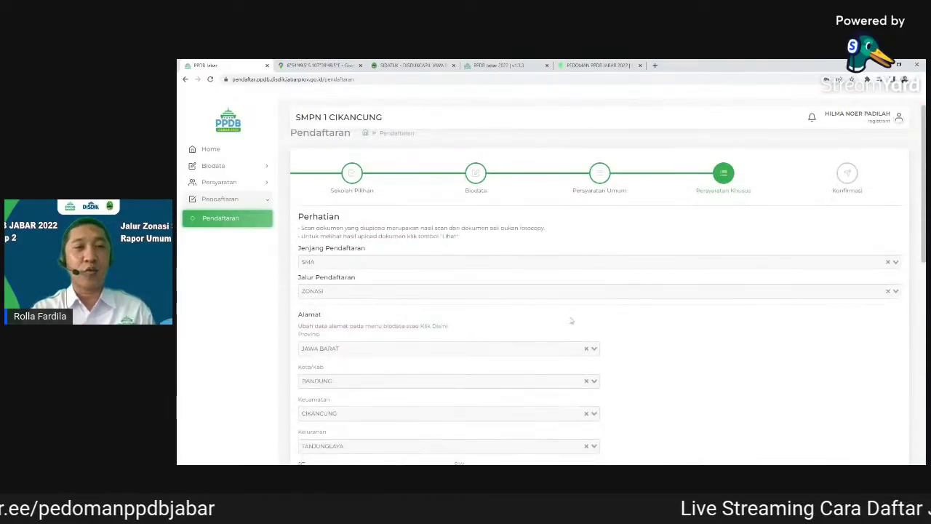
scroll(570, 323, "down", 10)
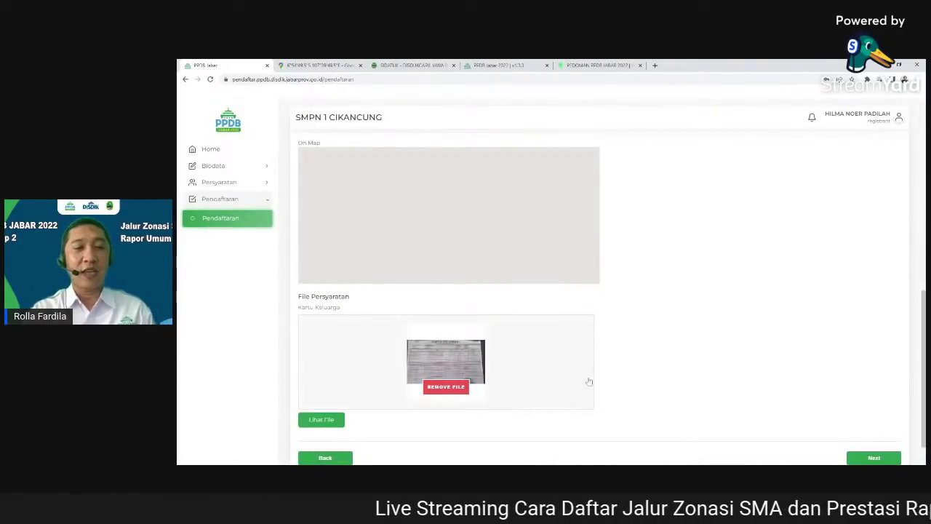
scroll(638, 381, "down", 1)
left_click(876, 420)
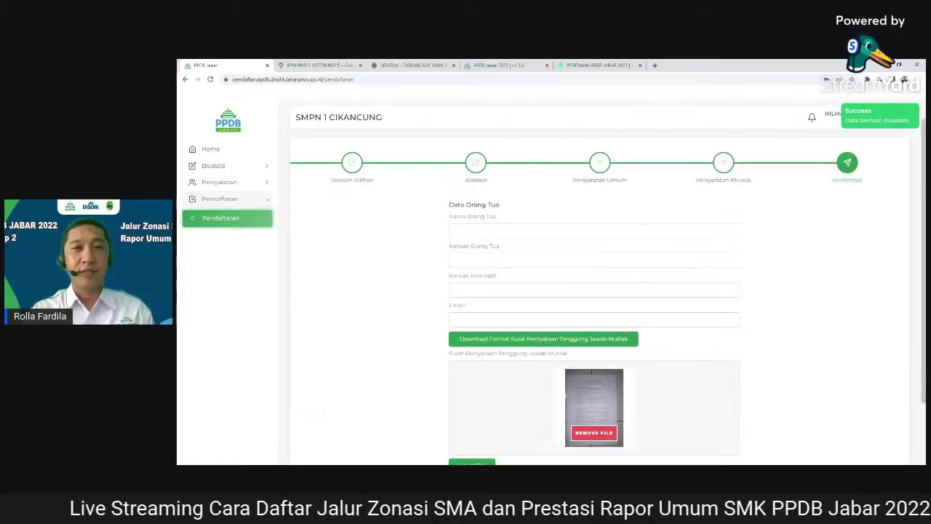
Paste the parent's full name and contact number into the Data Orang Tua form
scroll(473, 408, "down", 1)
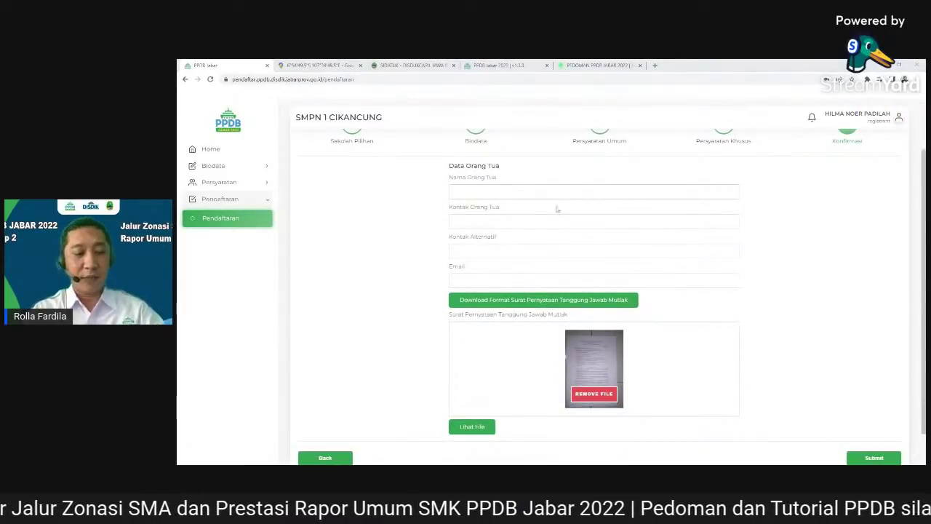
left_click(594, 191)
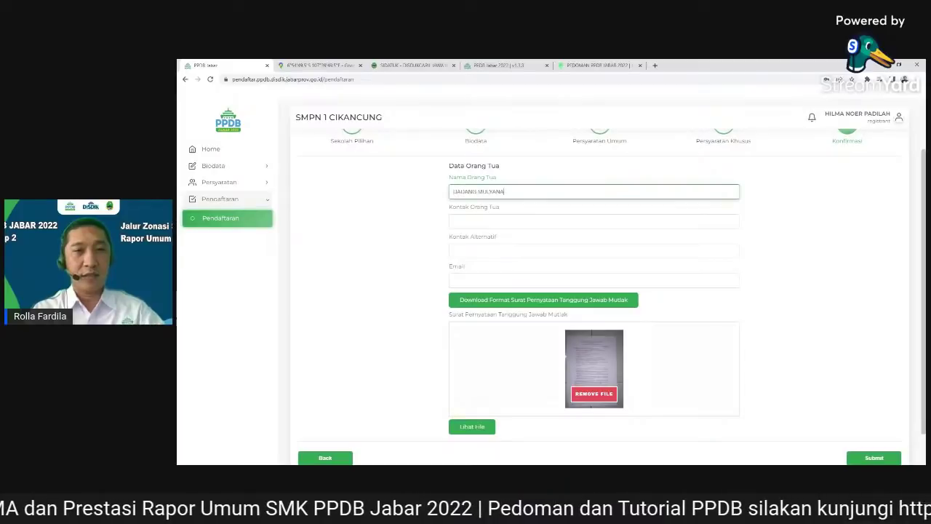
left_click(615, 309)
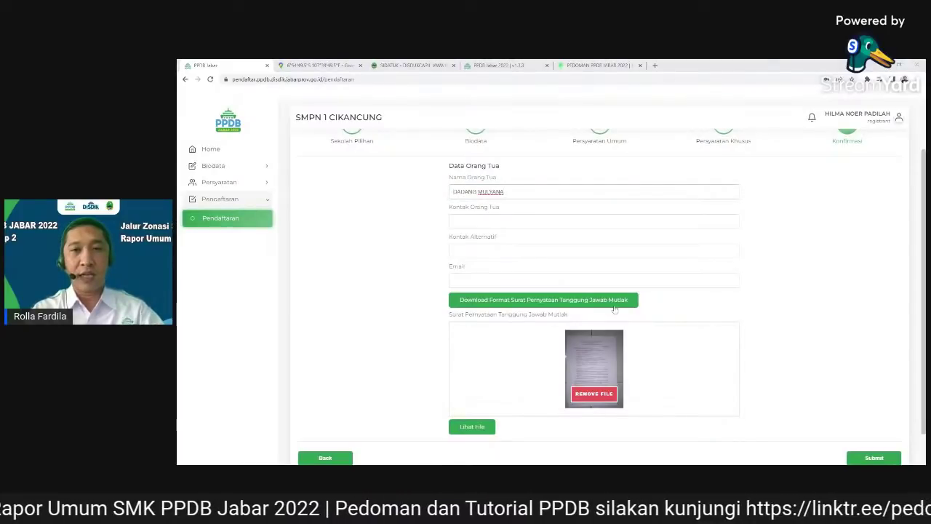
left_click(518, 221)
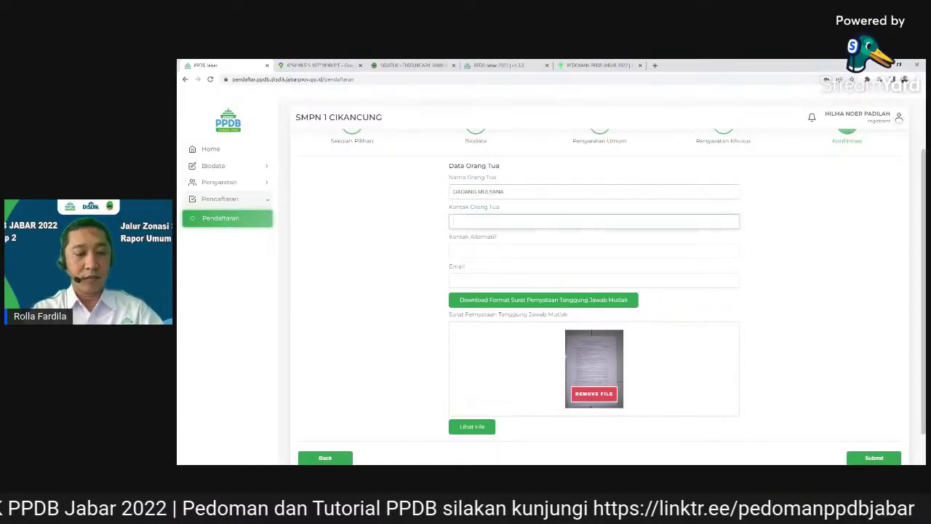
key("ctrl+v")
left_click(583, 348)
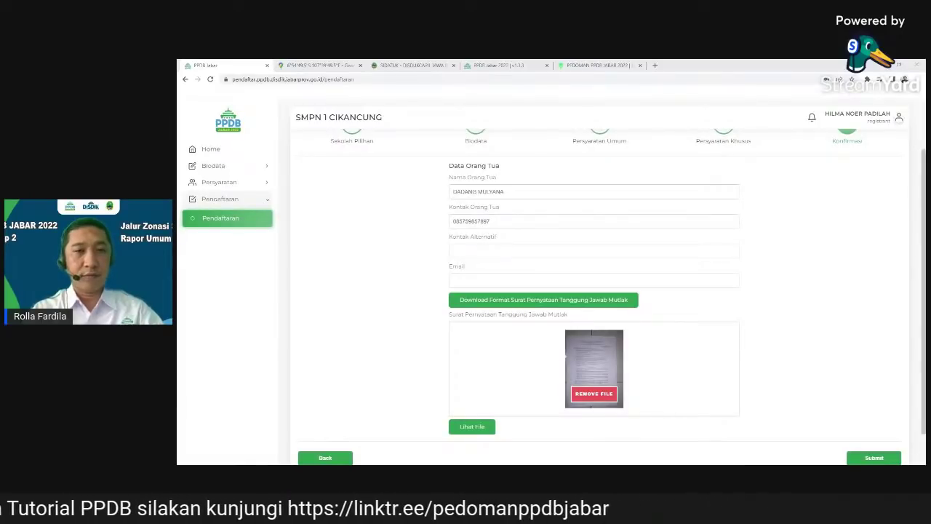
Add the alternative contact number and the parent's e-mail, then view the uploaded statement letter
left_click(509, 250)
key("ctrl+v")
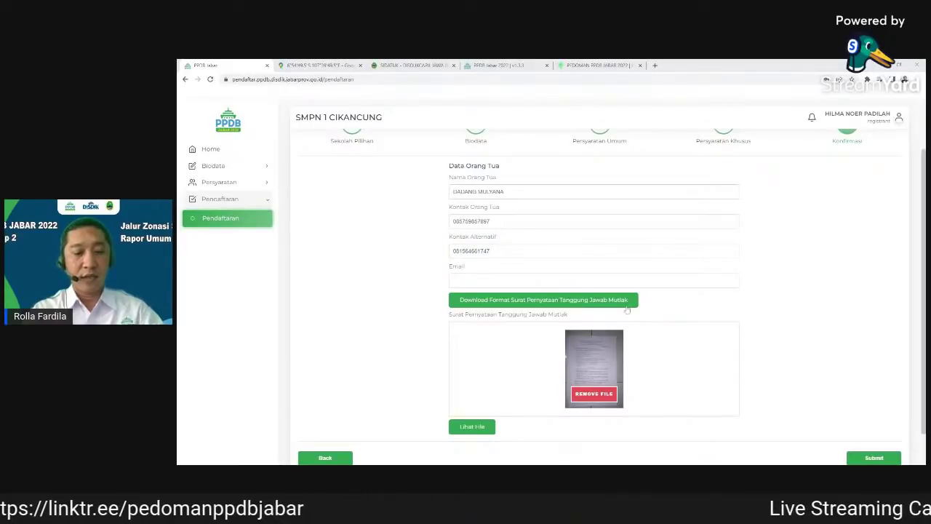
left_click(524, 280)
key("ctrl+v")
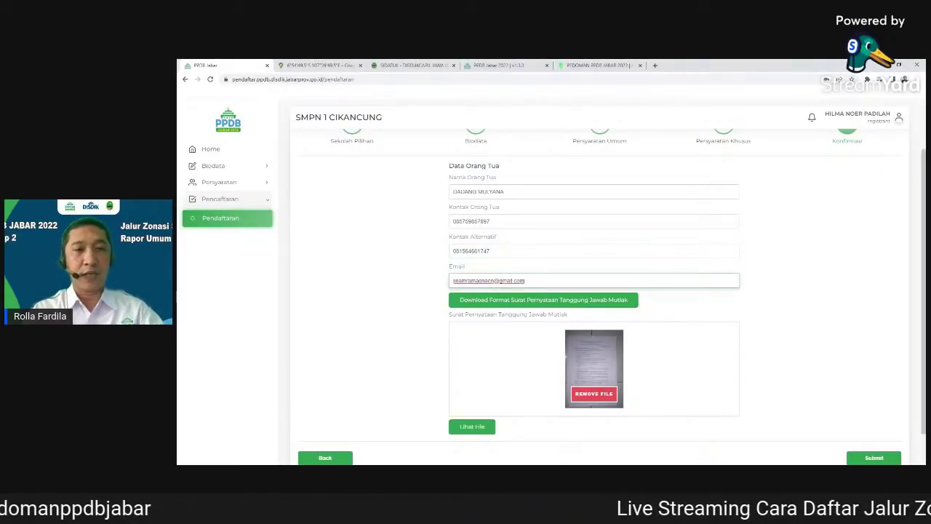
scroll(775, 251, "down", 2)
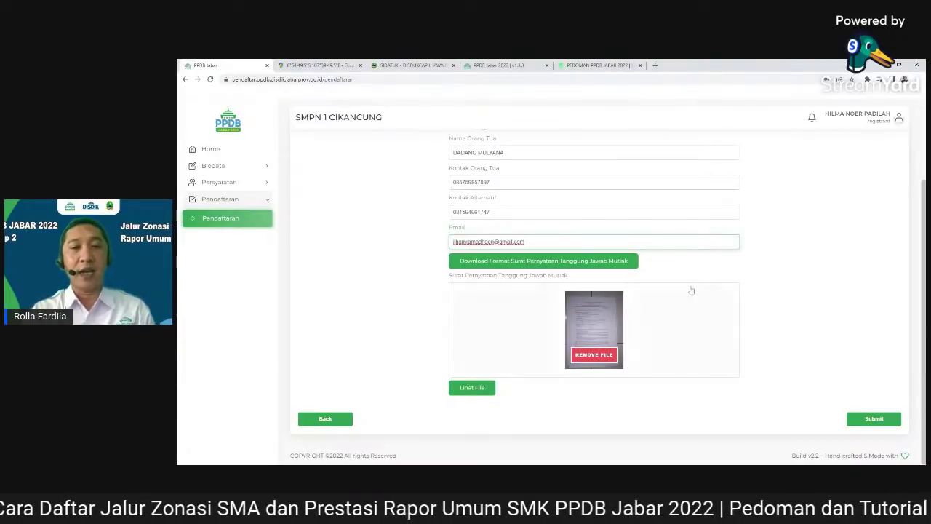
left_click(475, 388)
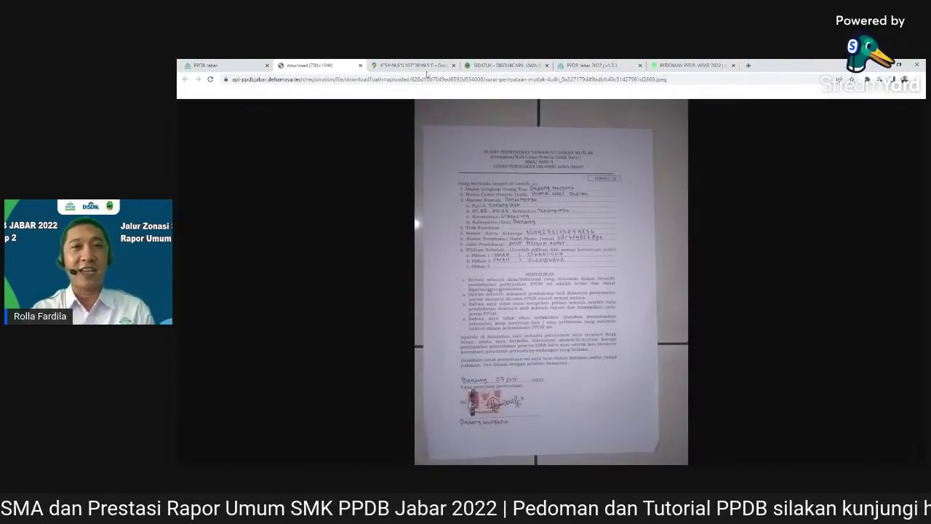
left_click(360, 65)
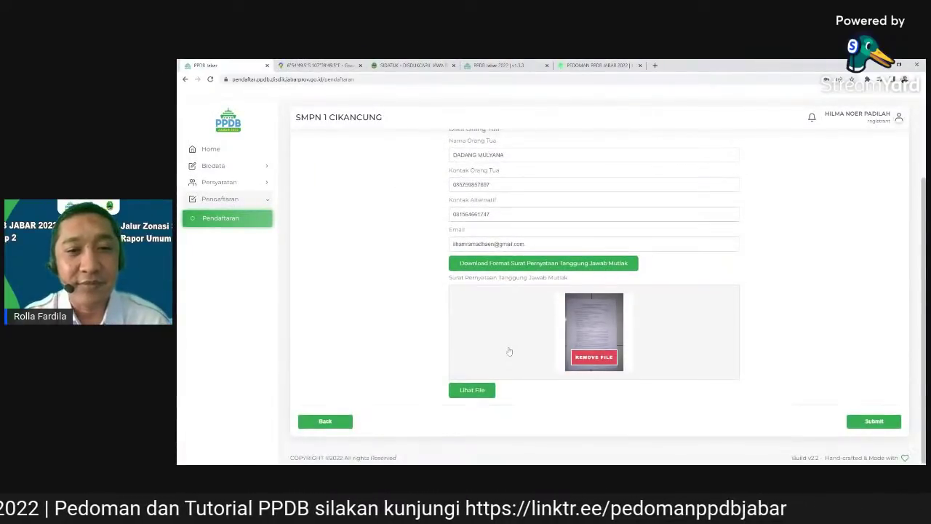
scroll(470, 386, "up", 1)
scroll(498, 315, "down", 1)
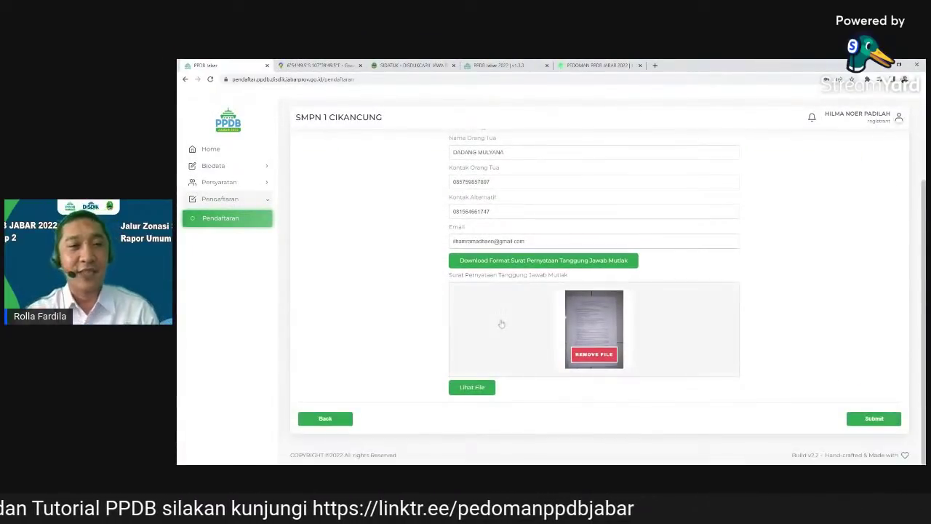
scroll(499, 316, "up", 2)
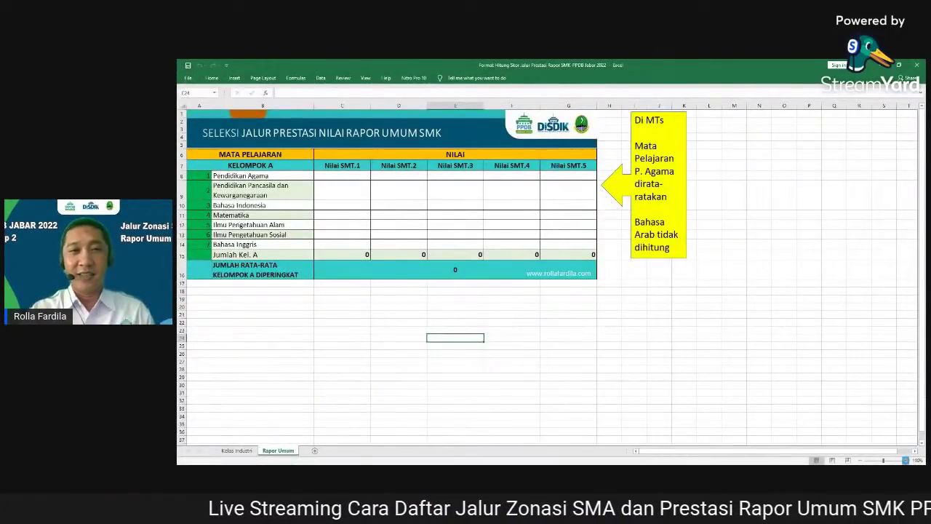
left_click(905, 460)
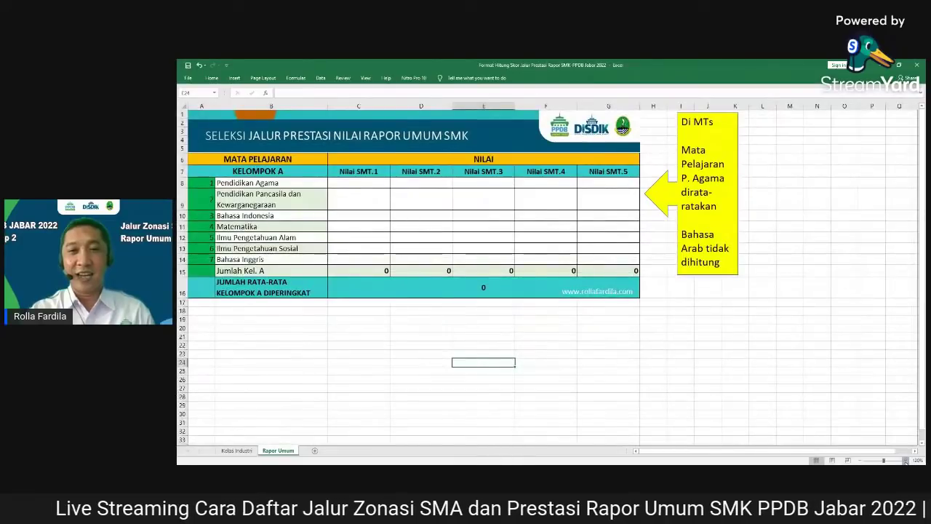
left_click(906, 460)
left_click(906, 460)
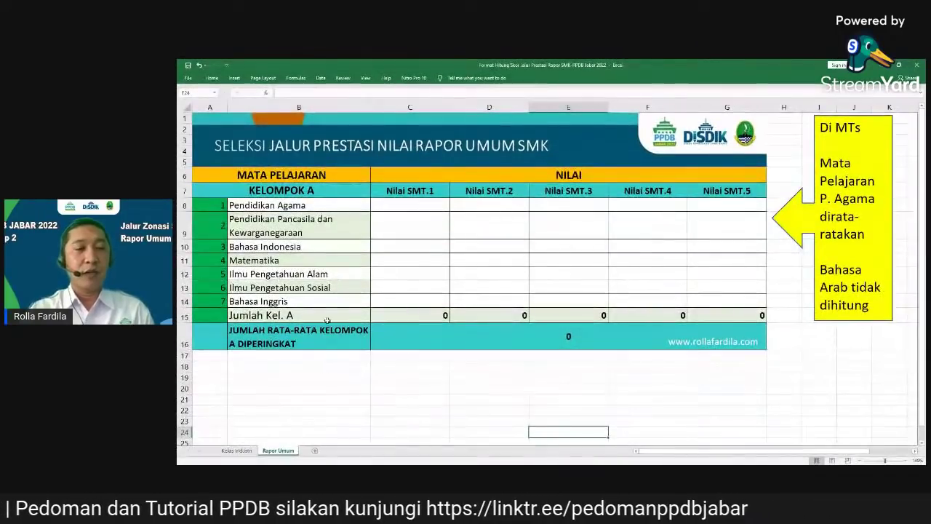
left_click(238, 451)
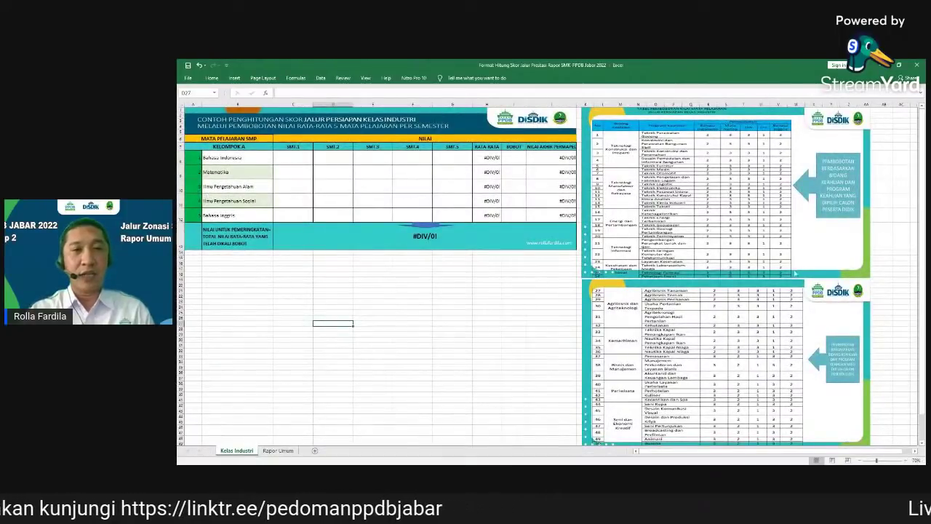
left_click(279, 451)
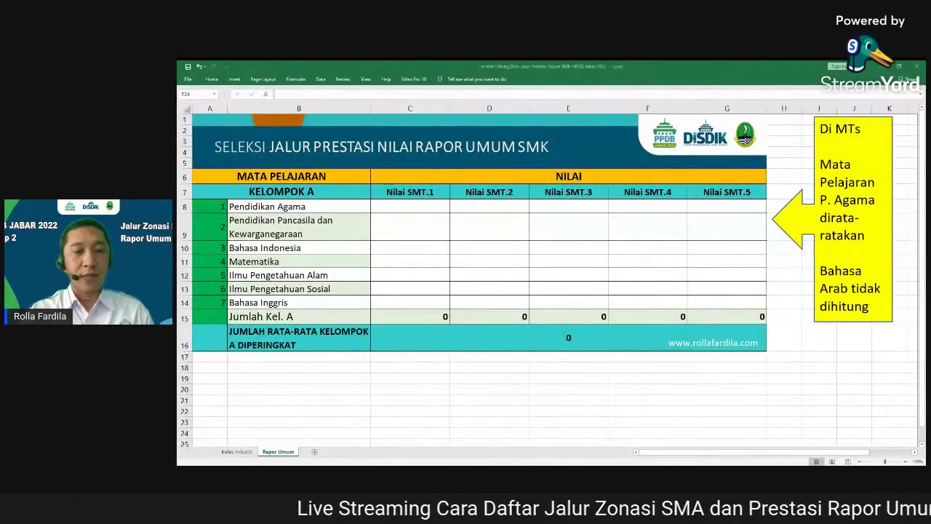
left_click(437, 205)
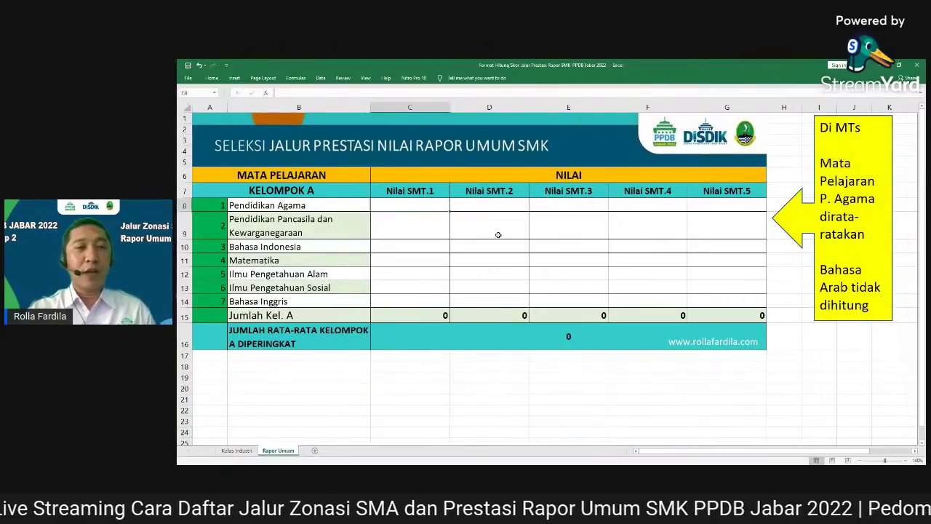